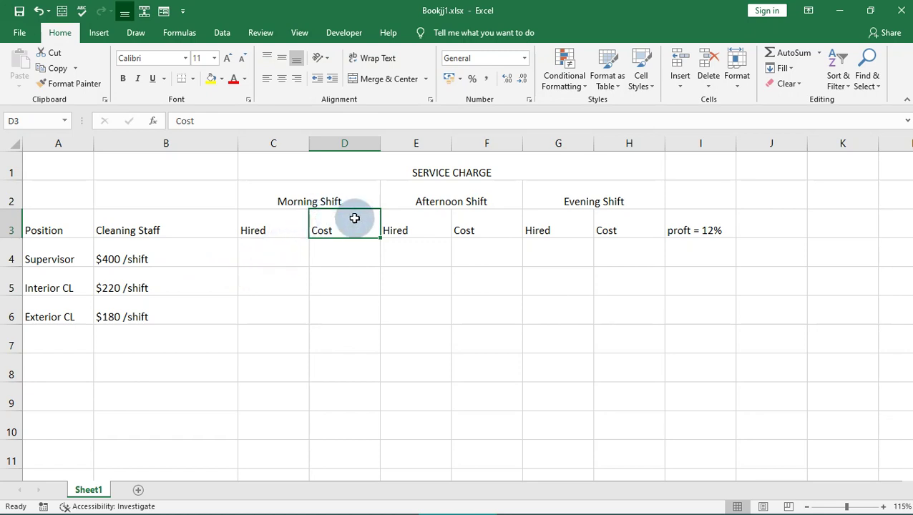
# Fill the Supervisor row with 1 hired and a cost of 400 for each of the morning, afternoon and evening shifts.
pyautogui.click(258, 254)
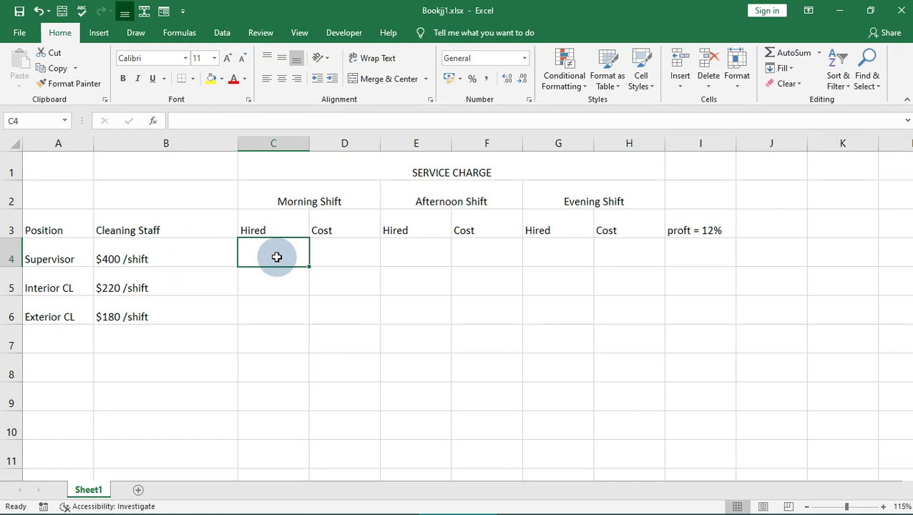
pyautogui.write('1')
pyautogui.click(347, 245)
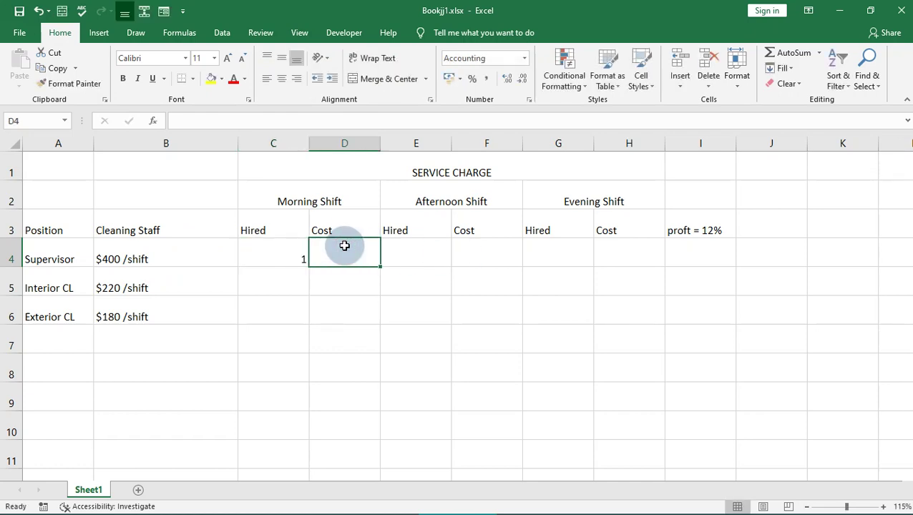
pyautogui.write('400')
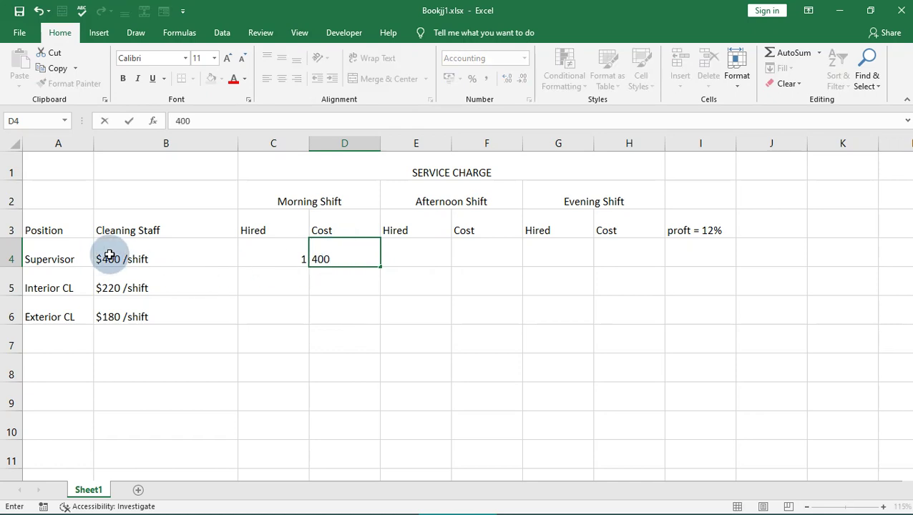
pyautogui.click(405, 260)
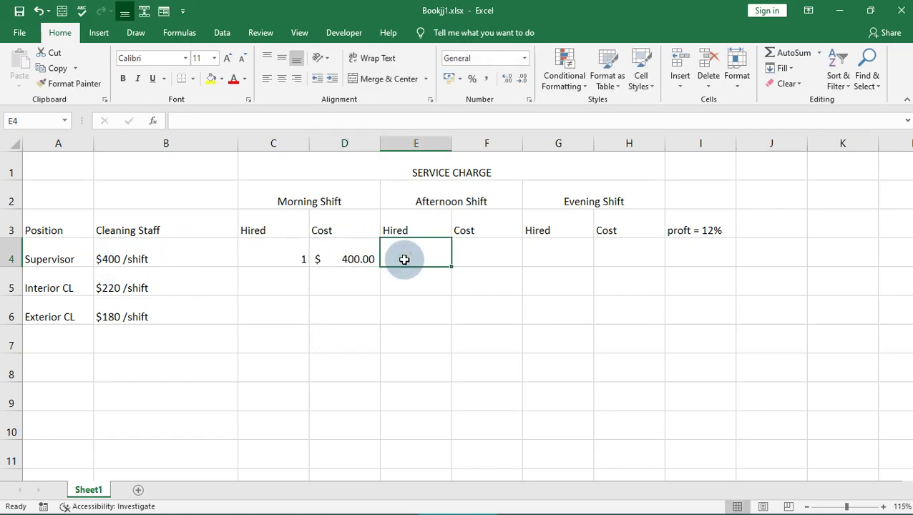
pyautogui.write('1')
pyautogui.click(495, 258)
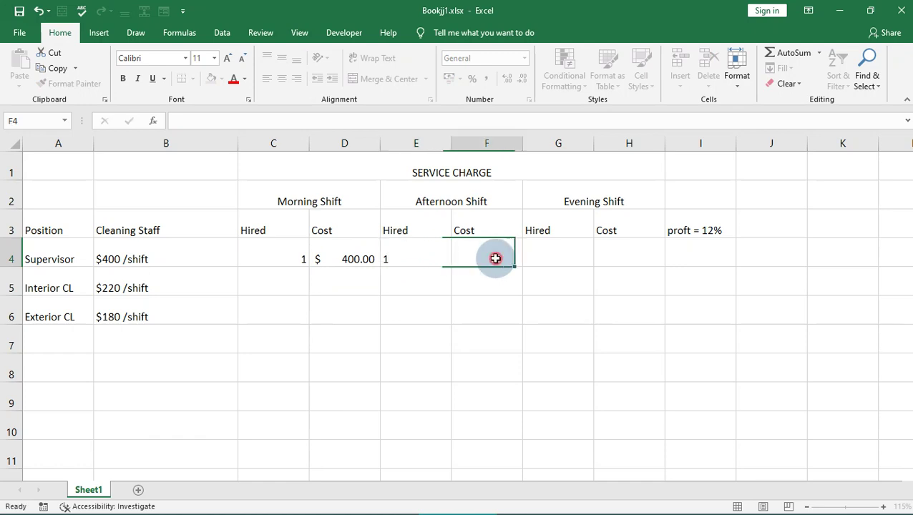
pyautogui.write('400')
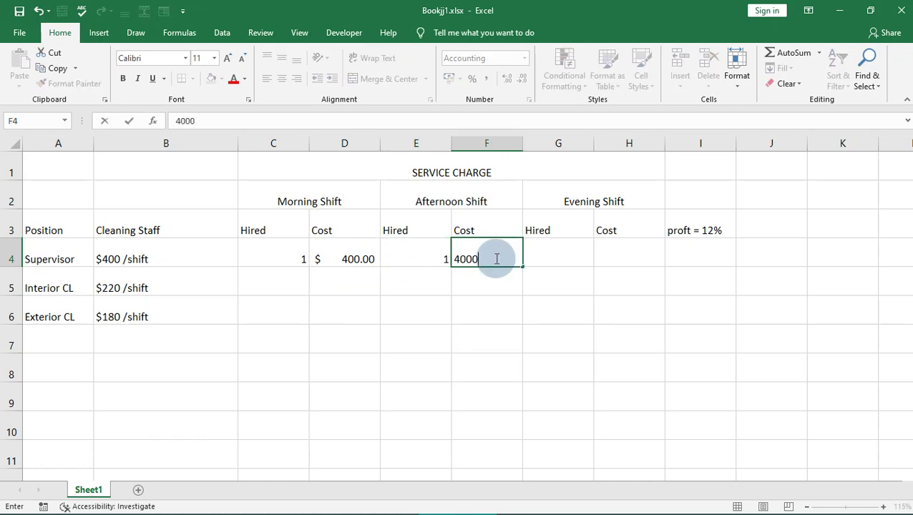
pyautogui.click(555, 258)
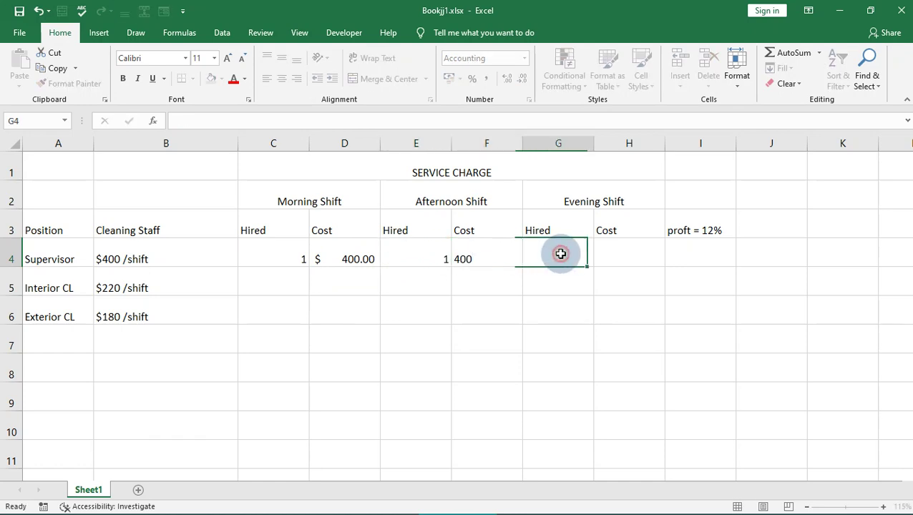
pyautogui.write('1')
pyautogui.click(621, 251)
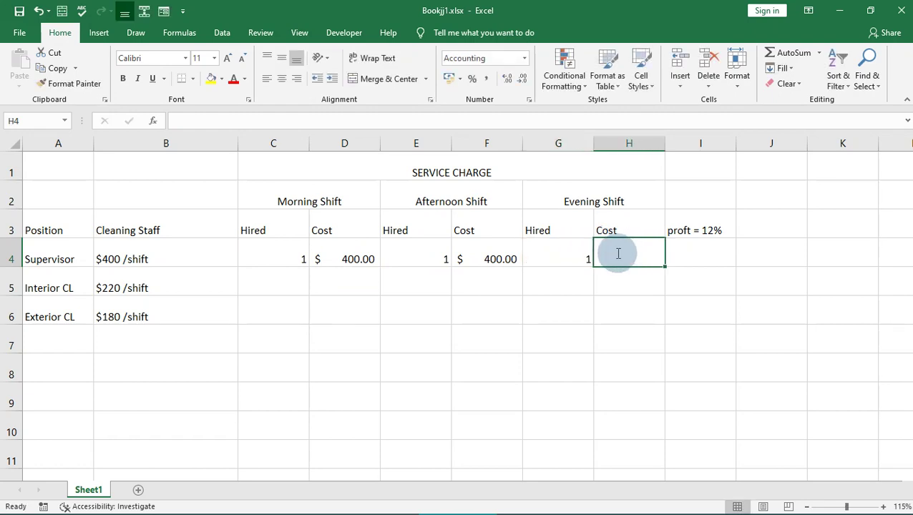
pyautogui.write('400')
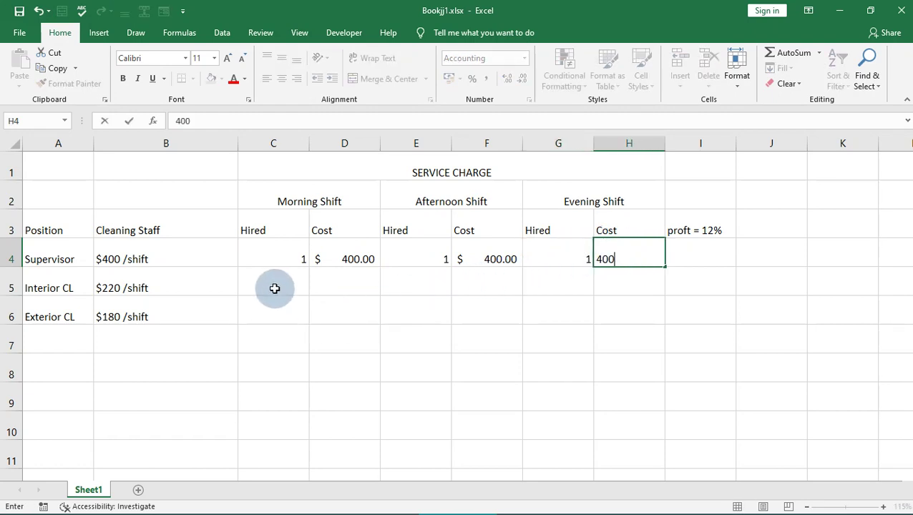
# Enter 3 hired and a cost of 660 for Interior CL in the Morning Shift.
pyautogui.click(274, 289)
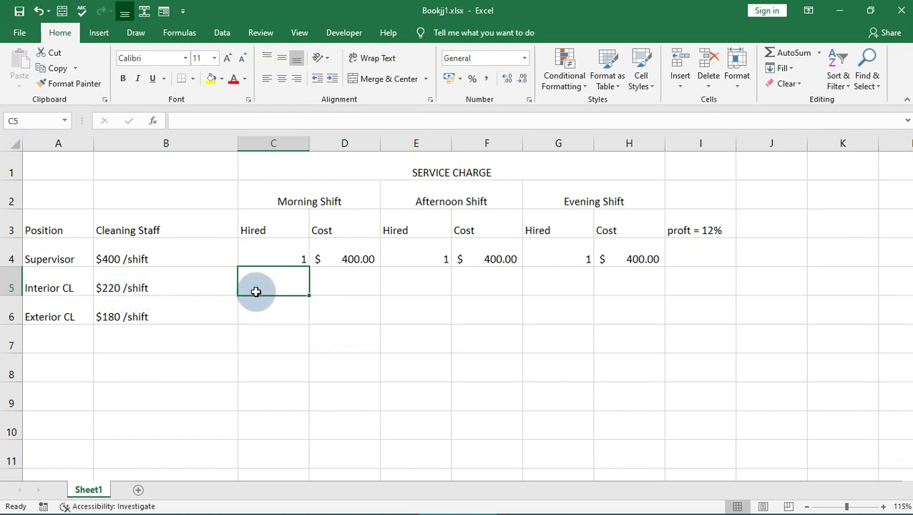
pyautogui.write('3')
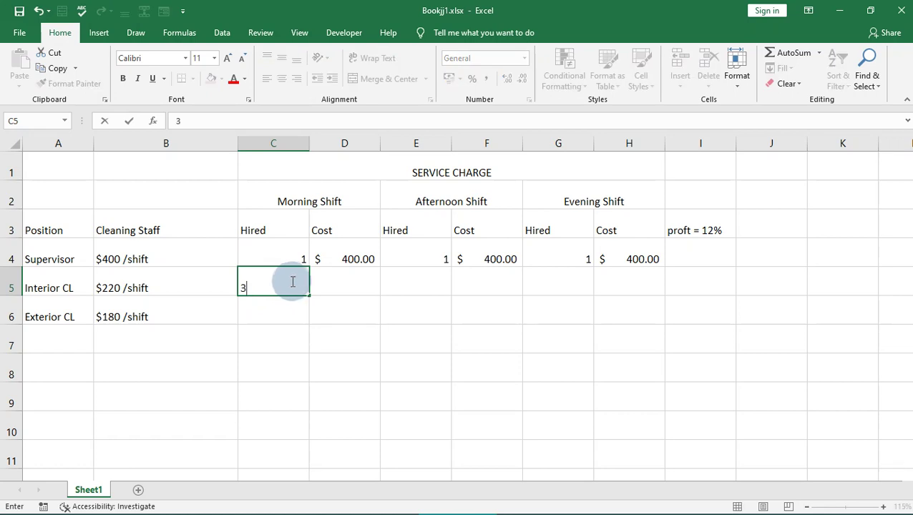
pyautogui.click(343, 283)
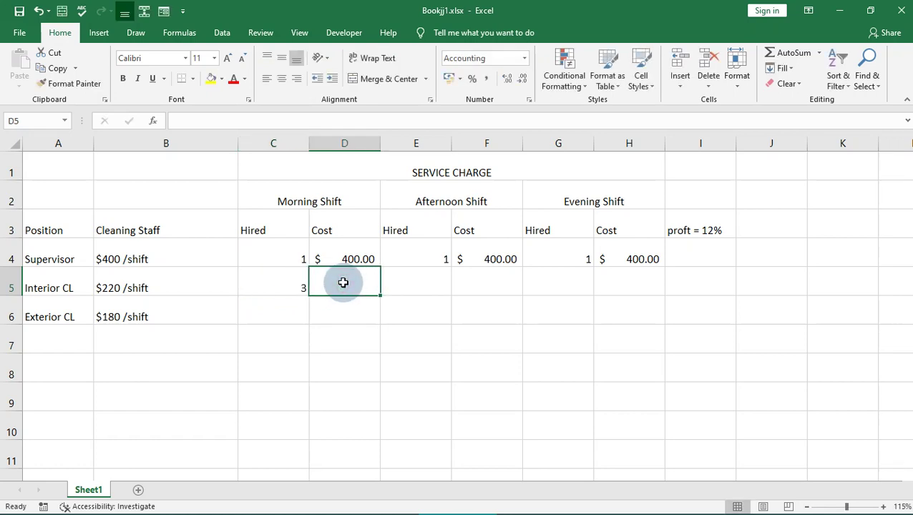
pyautogui.write('660')
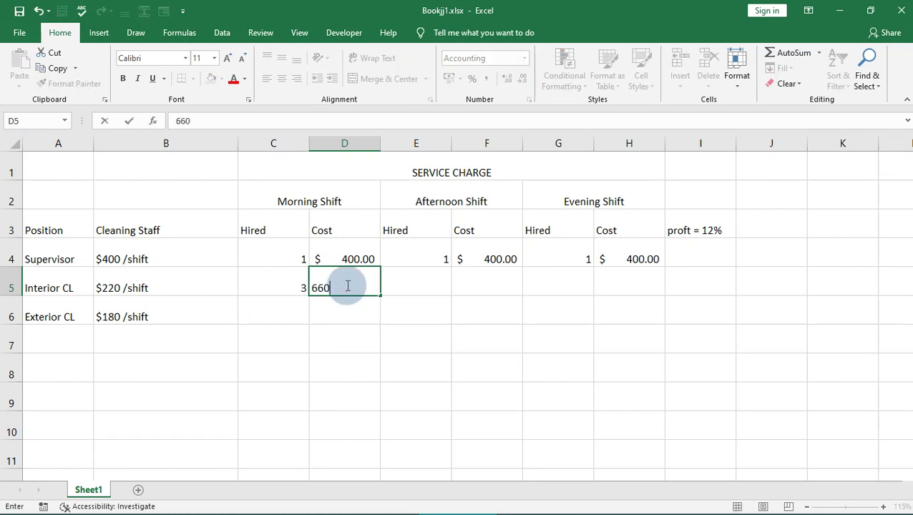
# Enter 2 hired and a cost of 440 for Interior CL in both the Afternoon and Evening Shifts.
pyautogui.click(441, 283)
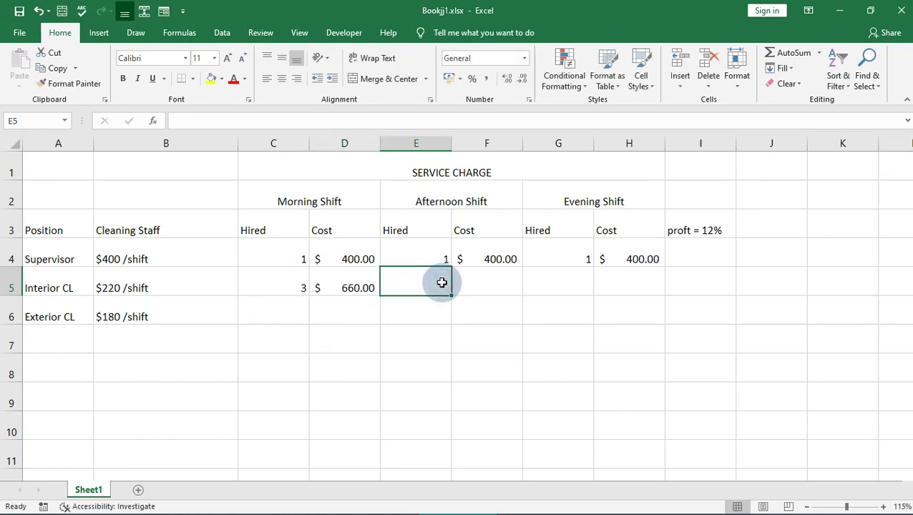
pyautogui.write('2')
pyautogui.click(489, 289)
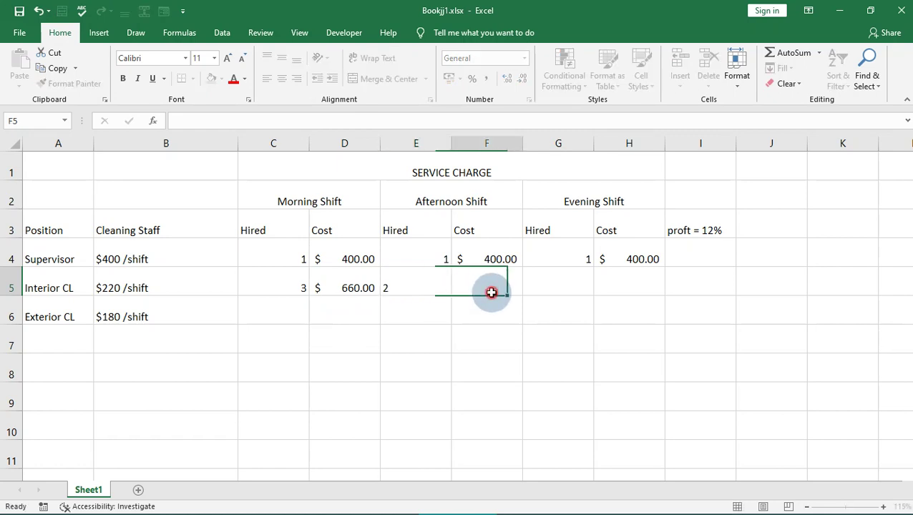
pyautogui.write('4')
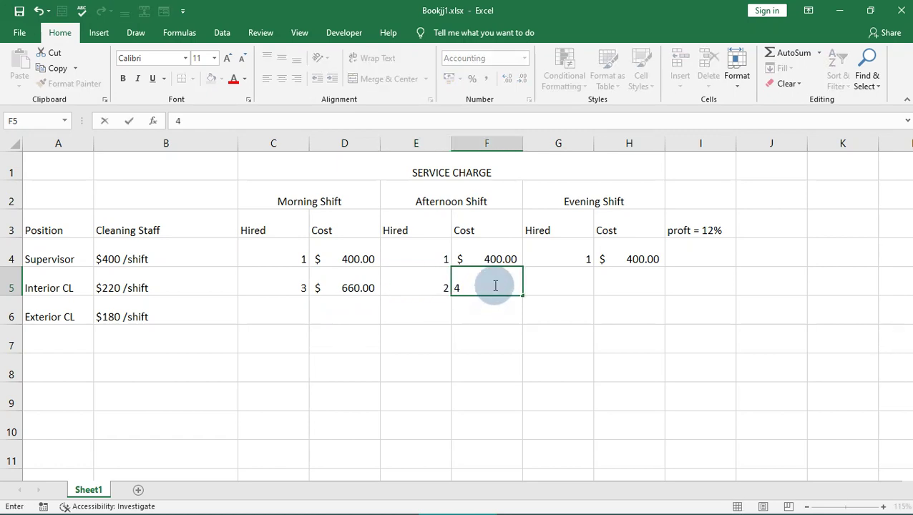
pyautogui.write('40')
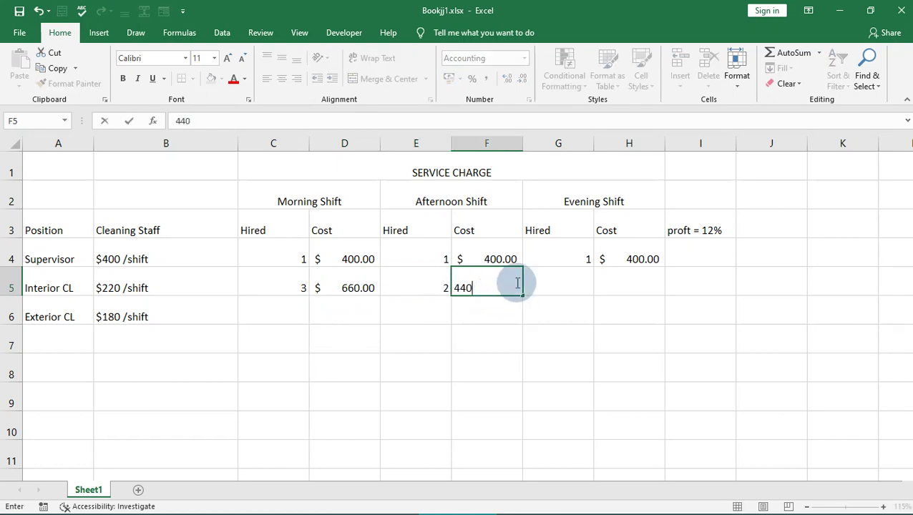
pyautogui.click(577, 286)
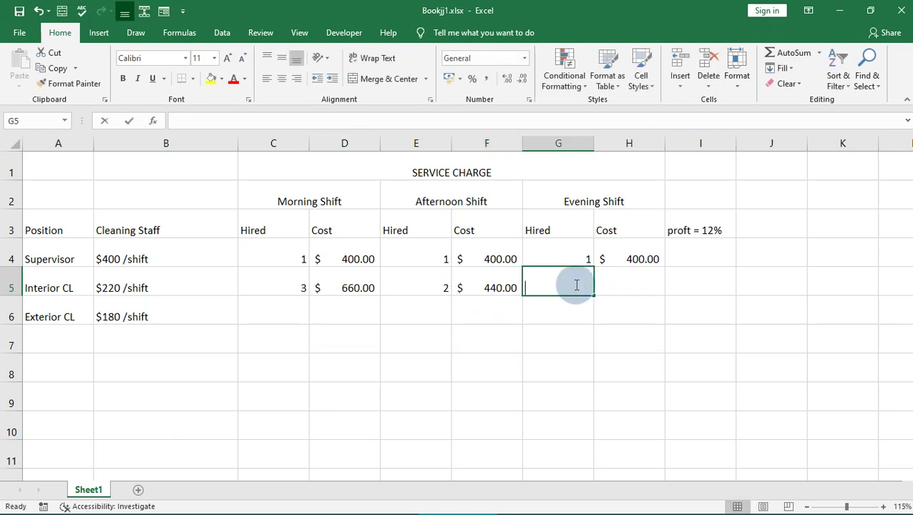
pyautogui.write('2')
pyautogui.click(618, 272)
pyautogui.write('440')
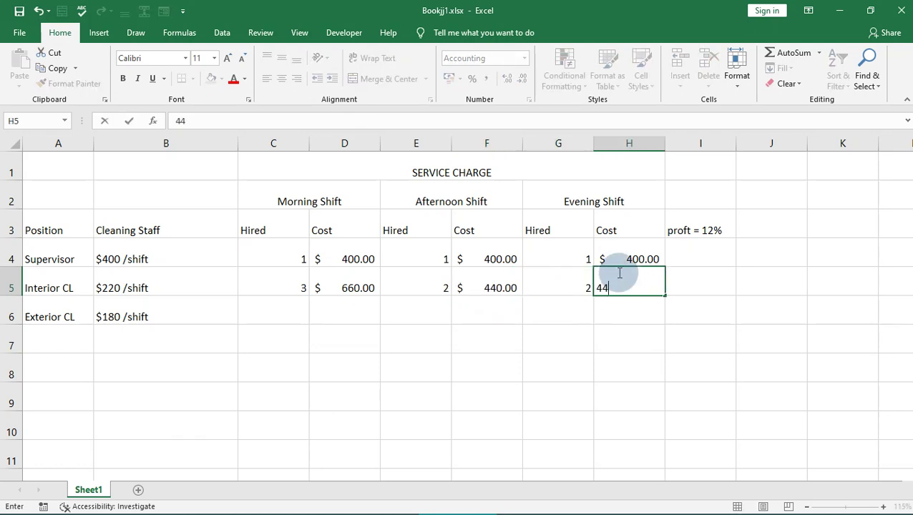
# Enter 3 hired for Exterior CL in the Morning Shift and calculate its cost with =3*180.
pyautogui.click(255, 330)
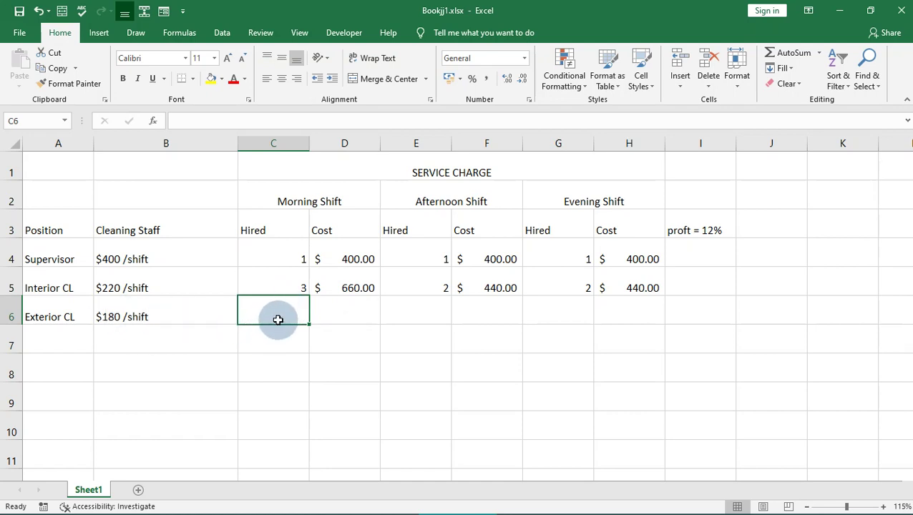
pyautogui.write('3')
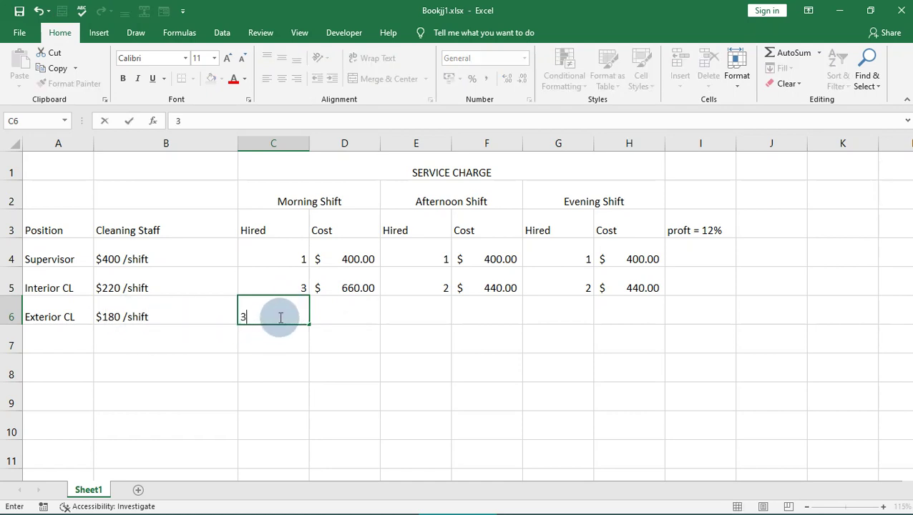
pyautogui.click(340, 317)
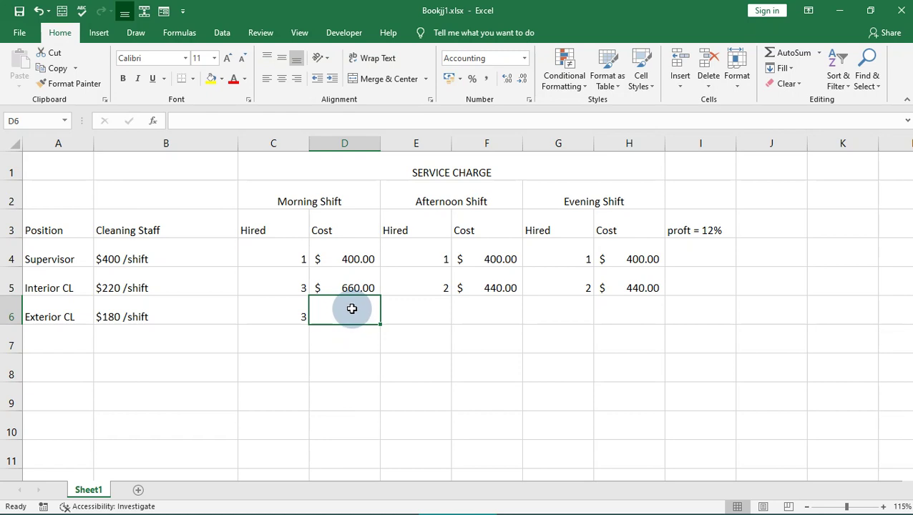
pyautogui.write('=3*180')
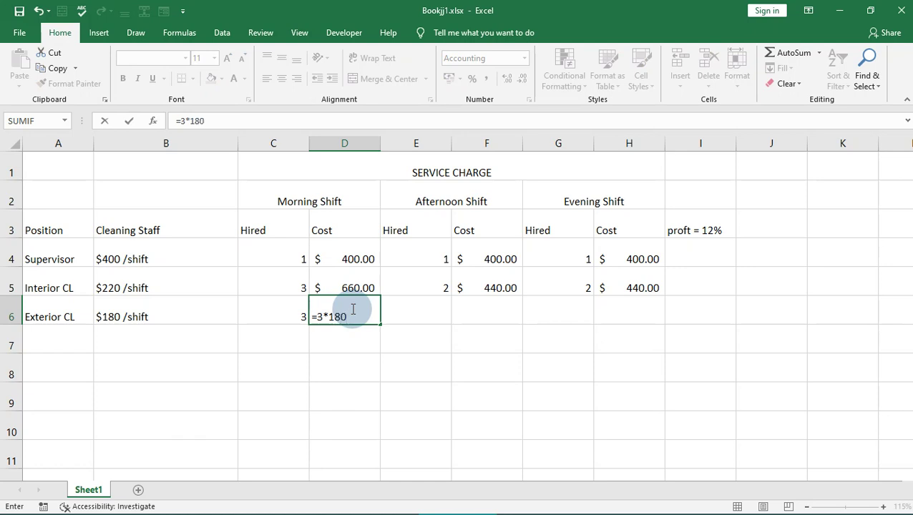
pyautogui.press('Return')
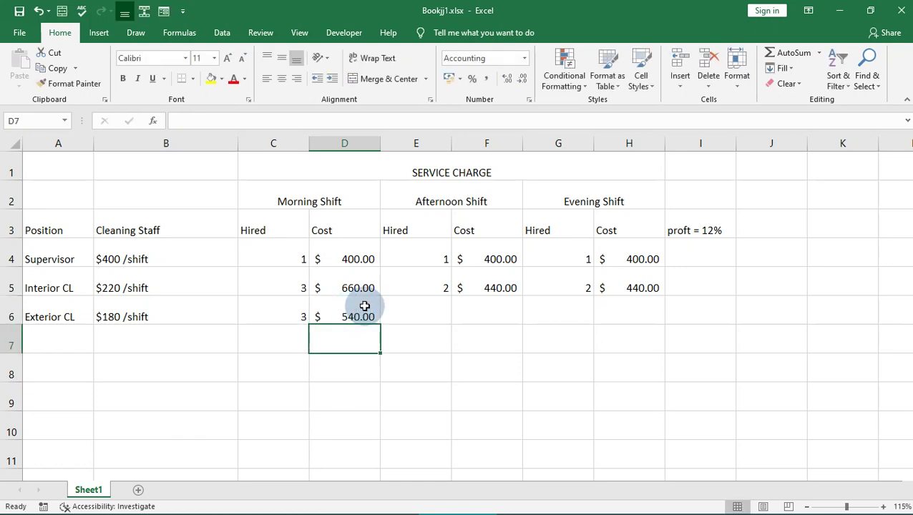
# Enter 3 hired and a cost of 540 for Exterior CL in the Afternoon Shift.
pyautogui.click(428, 321)
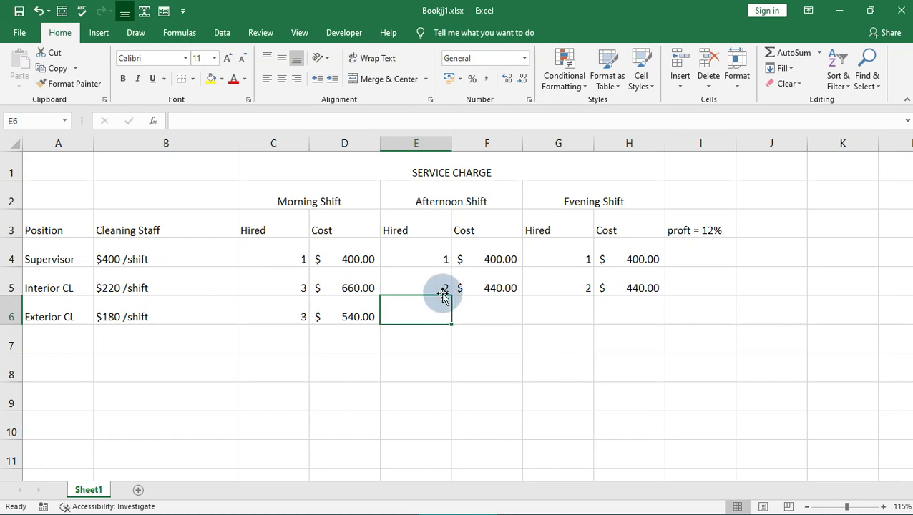
pyautogui.write('3')
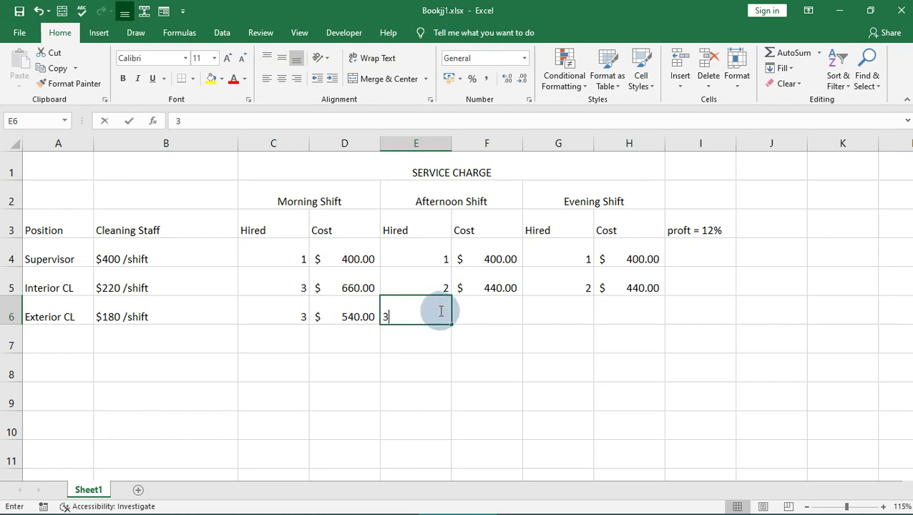
pyautogui.click(479, 310)
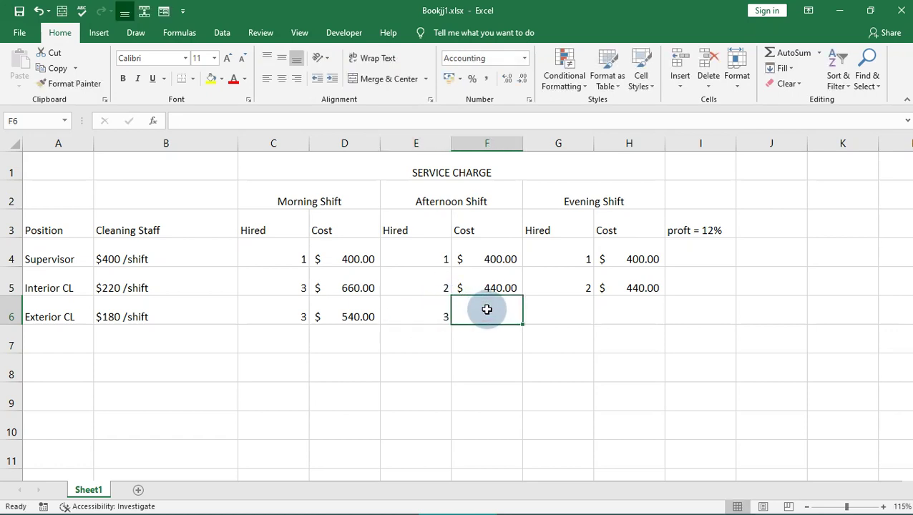
pyautogui.write('540')
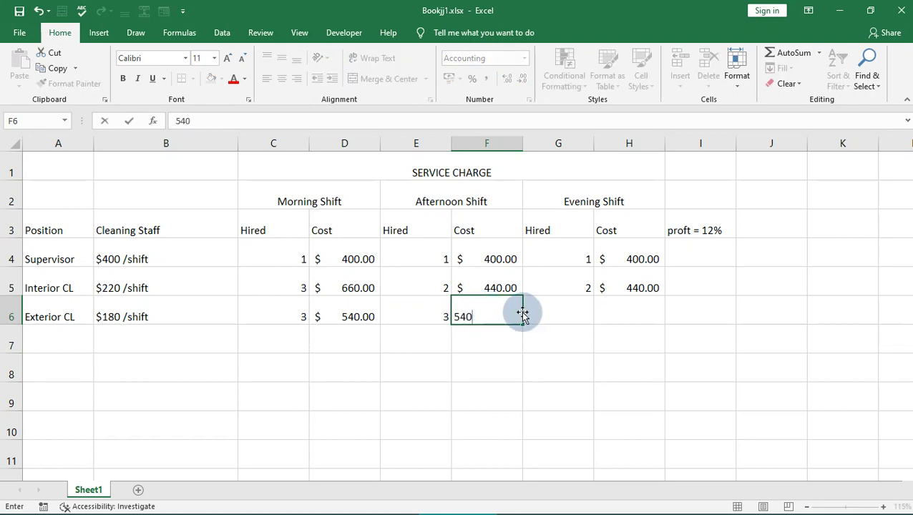
# Enter 2 hired and a cost of 360 for Exterior CL in the Evening Shift.
pyautogui.click(564, 315)
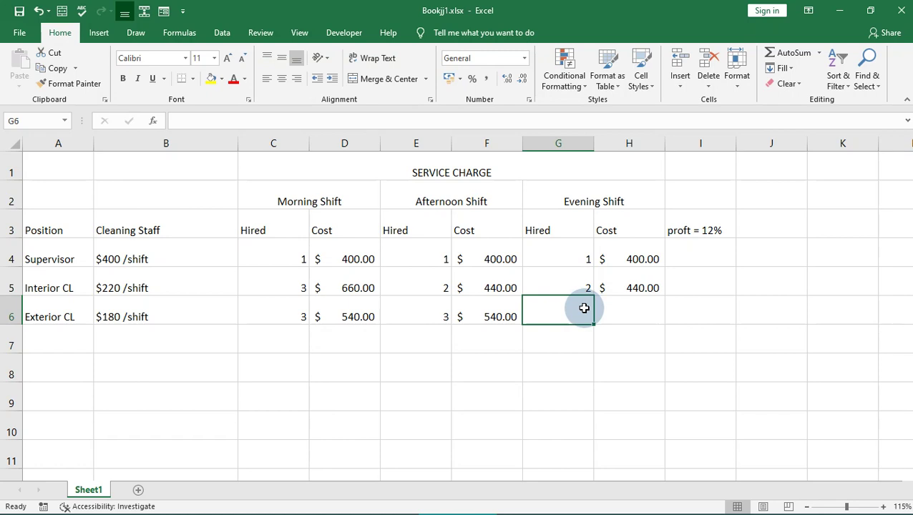
pyautogui.write('2')
pyautogui.click(633, 307)
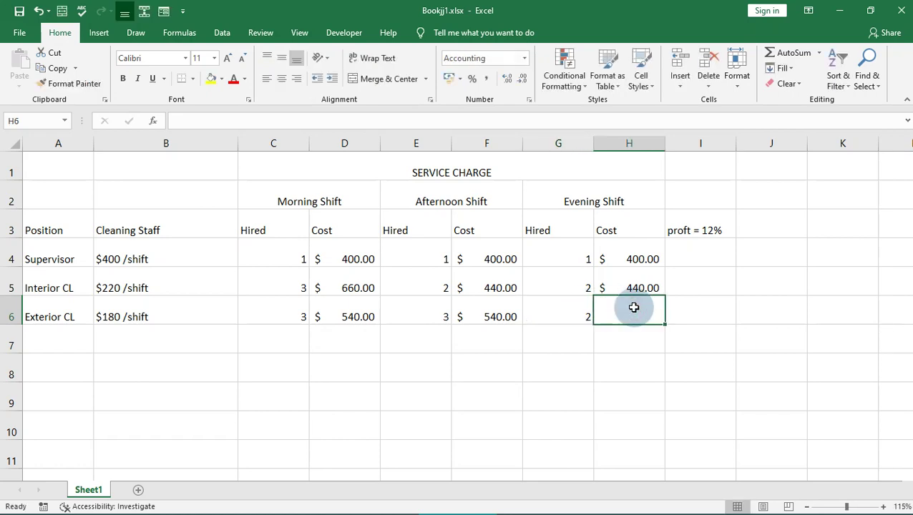
pyautogui.write('54')
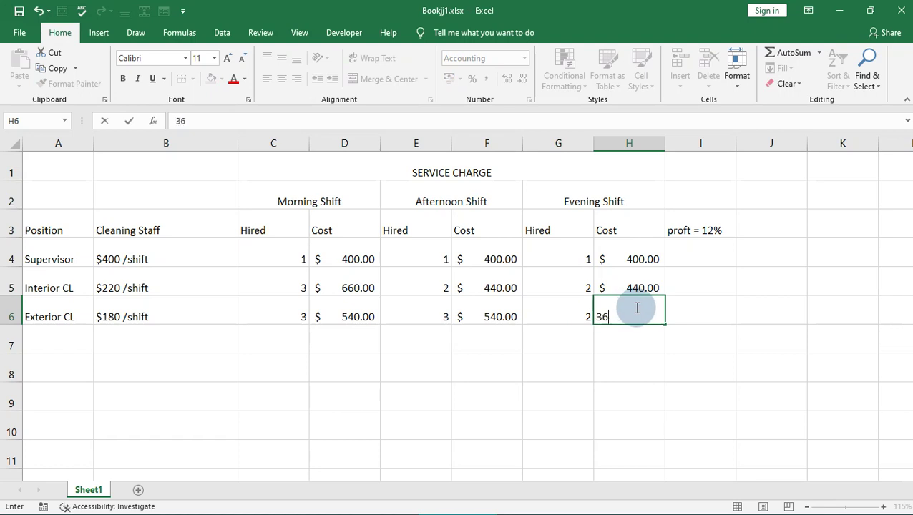
pyautogui.write('0')
pyautogui.click(591, 340)
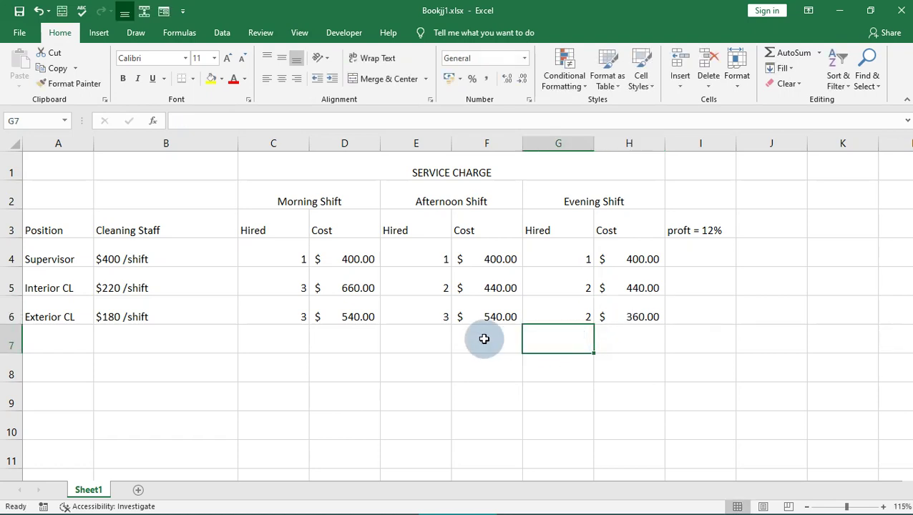
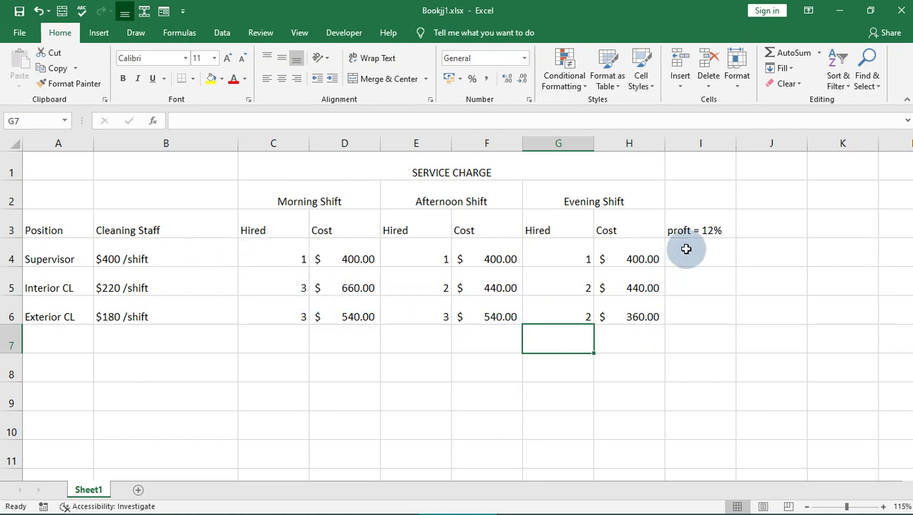
# Total the Morning Shift costs in D7 with =SUM(D4:D6).
pyautogui.moveTo(351, 257); pyautogui.dragTo(354, 316)
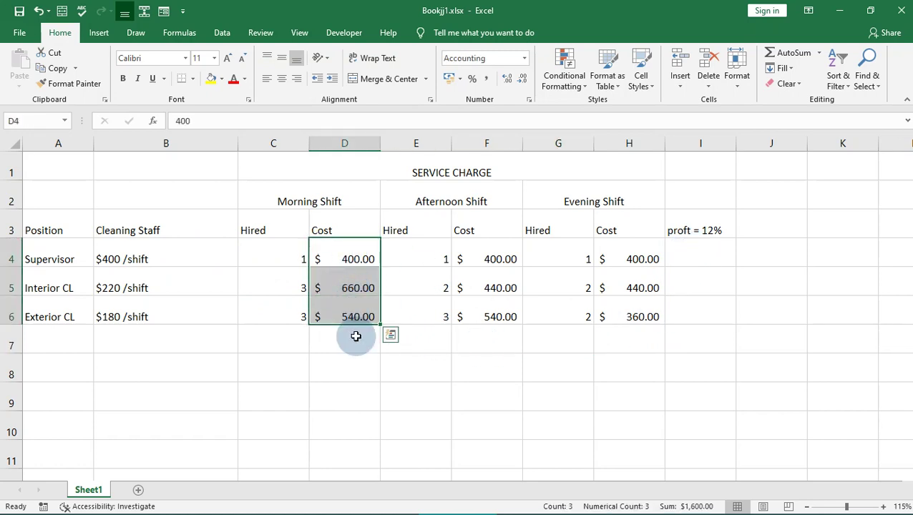
pyautogui.click(354, 341)
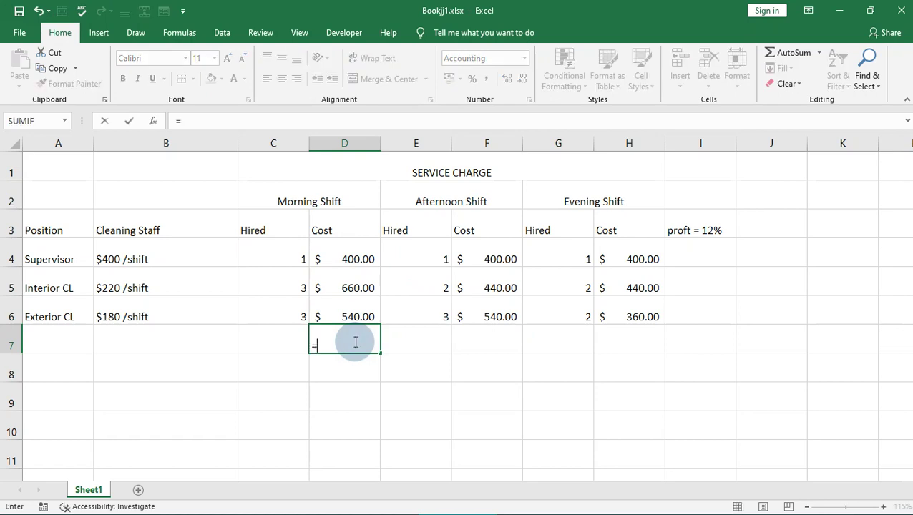
pyautogui.write('=sum')
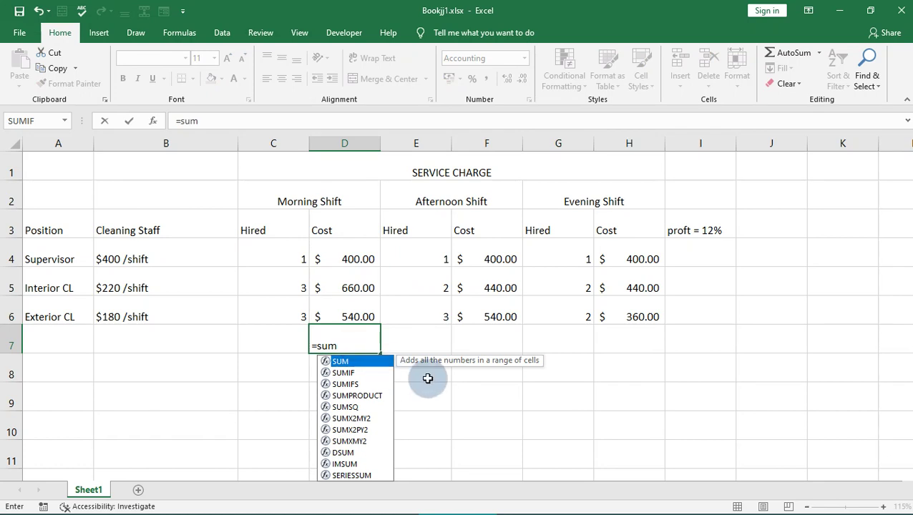
pyautogui.doubleClick(351, 362)
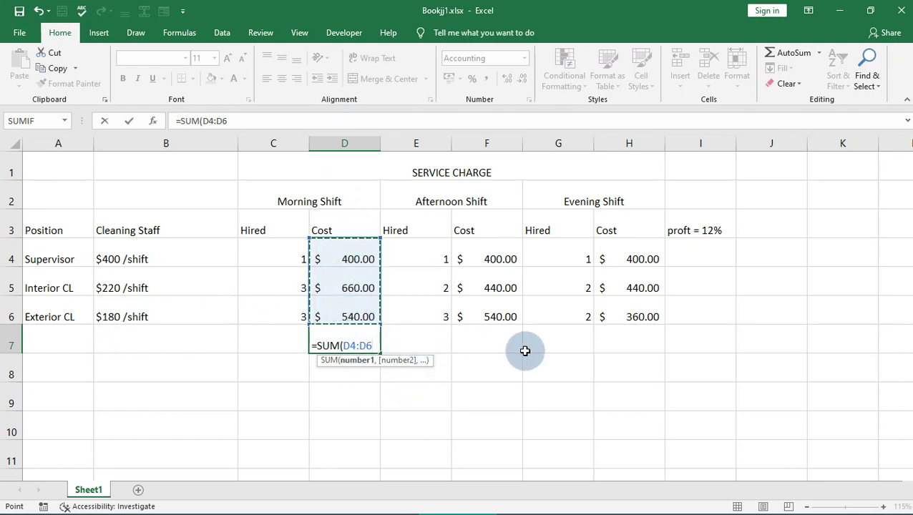
pyautogui.press('Return')
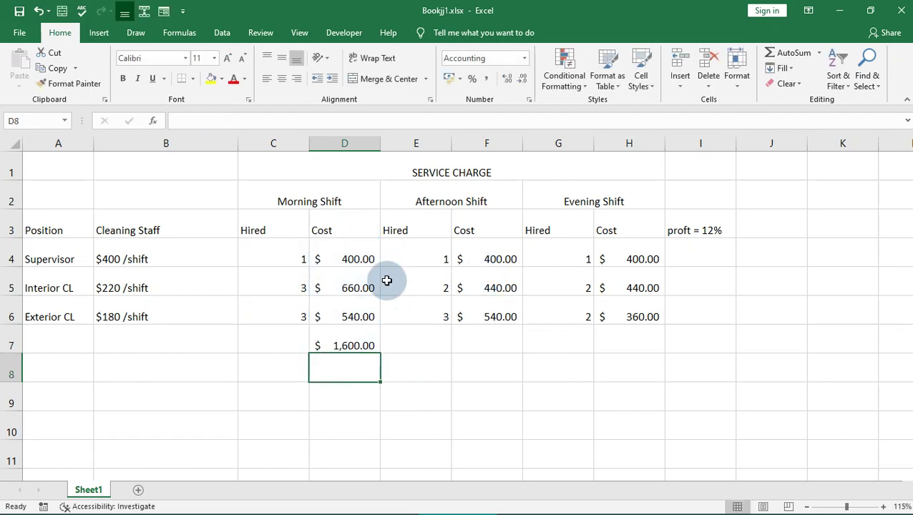
# Copy the Morning Shift total formula from D7 across row 7 to H7.
pyautogui.click(502, 256)
pyautogui.moveTo(502, 255); pyautogui.dragTo(501, 318)
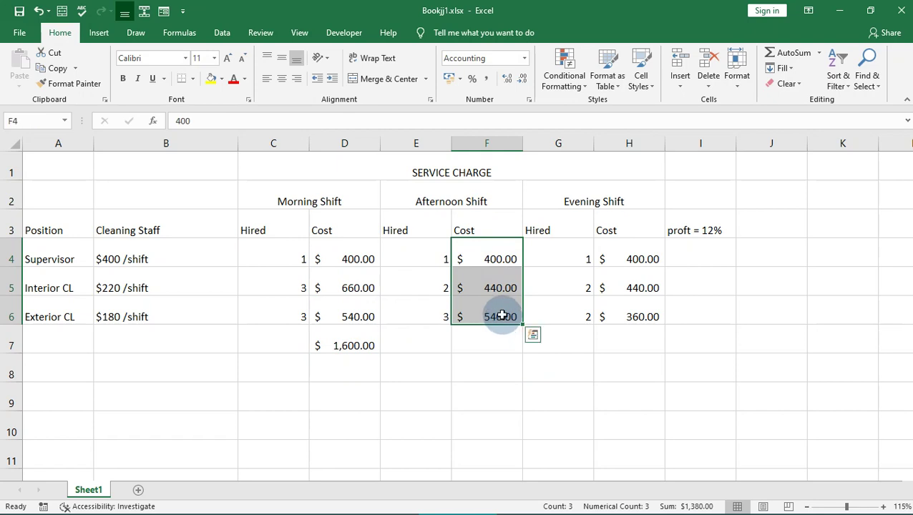
pyautogui.click(317, 345)
pyautogui.moveTo(380, 356); pyautogui.dragTo(650, 344)
# Clear the unneeded totals under the Afternoon and Evening Hired columns in E7 and G7.
pyautogui.click(434, 344)
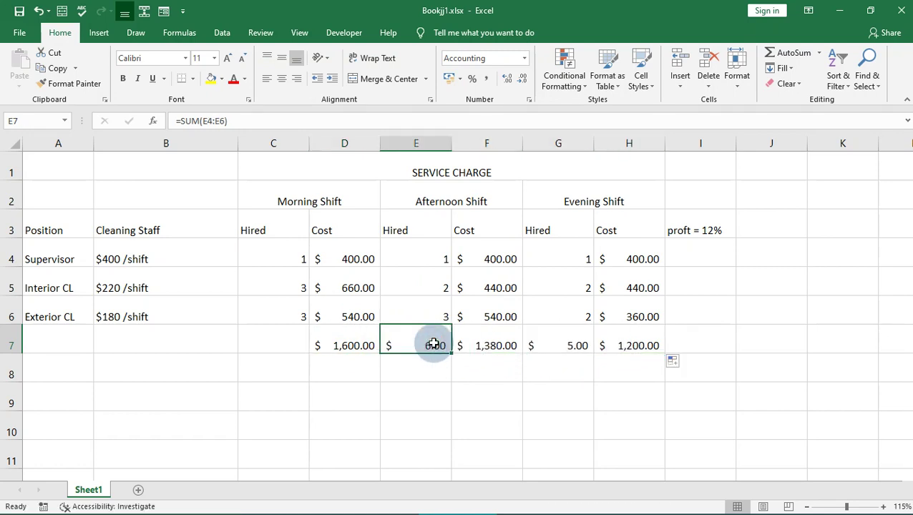
pyautogui.doubleClick(434, 343)
pyautogui.press('BackSpace')
pyautogui.click(573, 342)
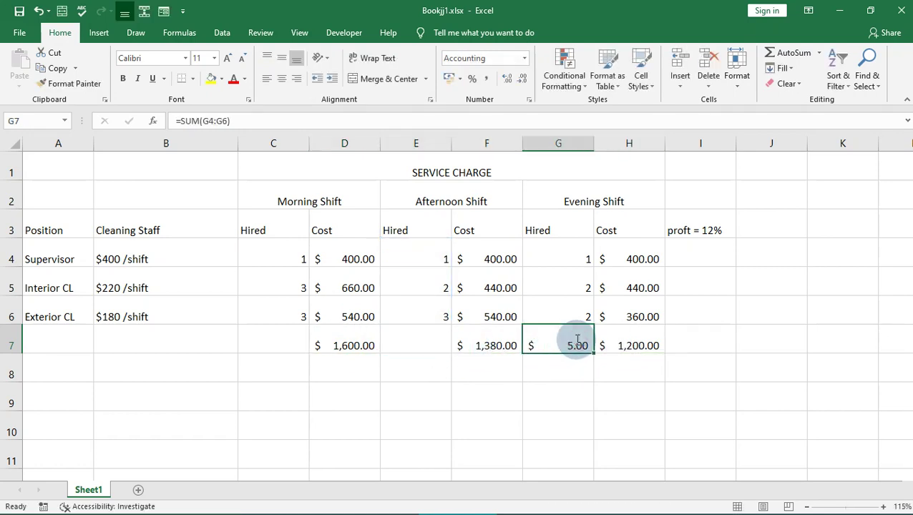
pyautogui.doubleClick(552, 347)
pyautogui.press('BackSpace')
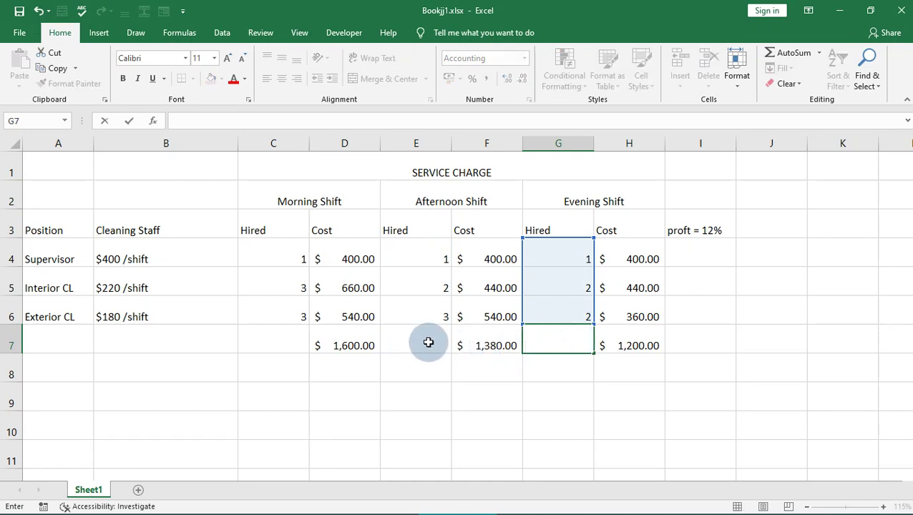
pyautogui.click(315, 343)
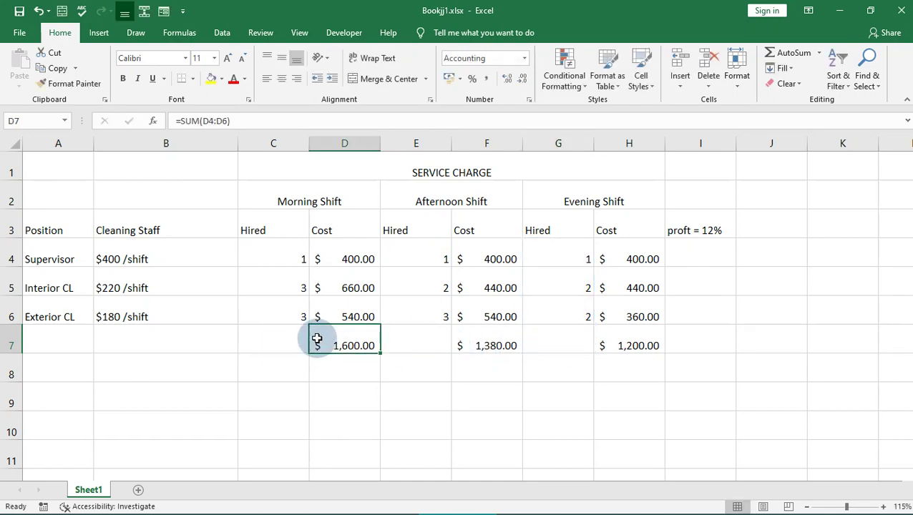
# Move the shift totals in C7:H7 down one row to row 8.
pyautogui.moveTo(281, 344); pyautogui.dragTo(635, 343)
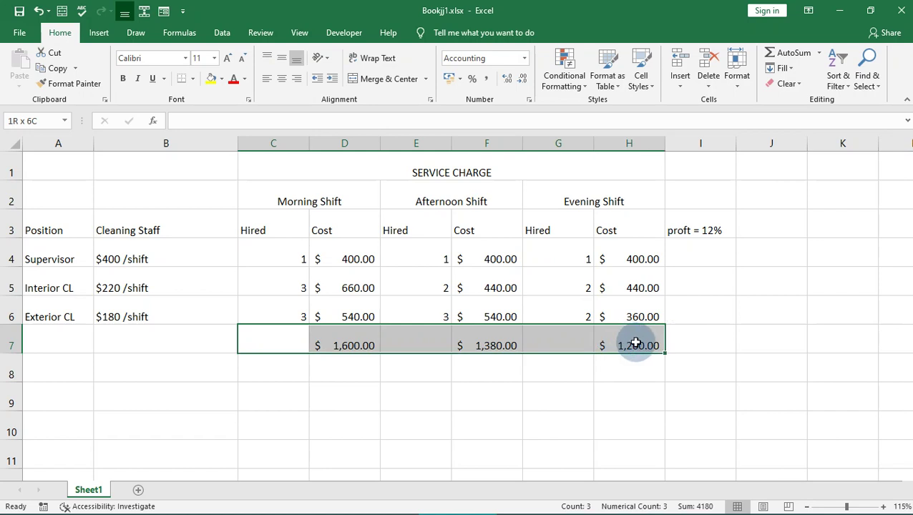
pyautogui.moveTo(279, 327); pyautogui.dragTo(279, 360)
pyautogui.click(705, 223)
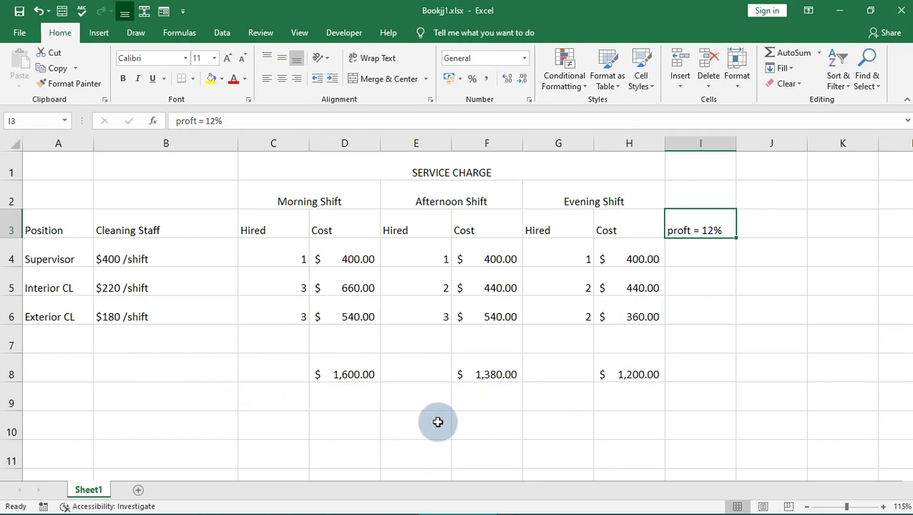
# Calculate the Morning Shift's 12% profit in D9 with =SUM(D8*12%).
pyautogui.click(335, 404)
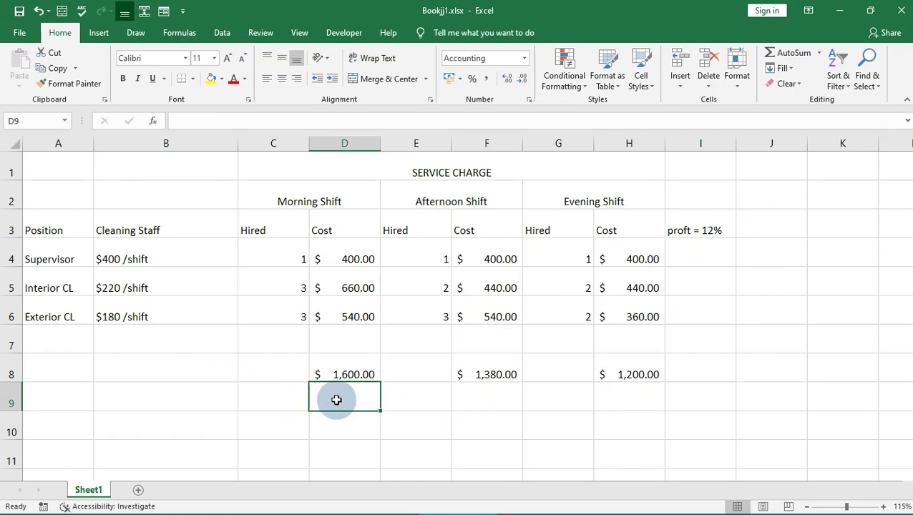
pyautogui.write('=sum')
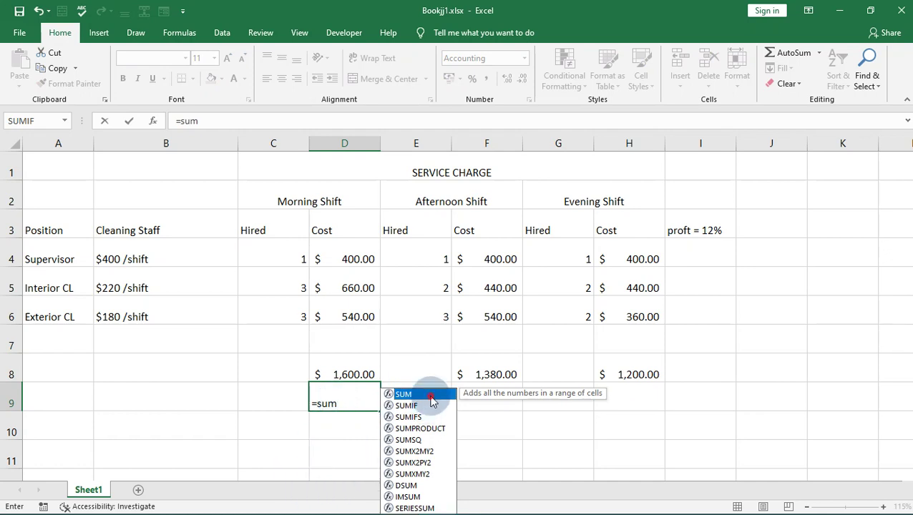
pyautogui.doubleClick(432, 396)
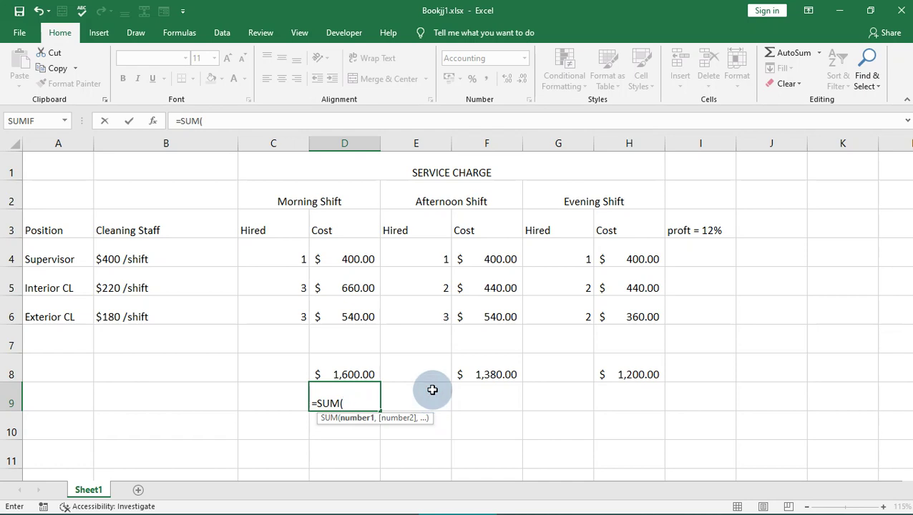
pyautogui.write('d8')
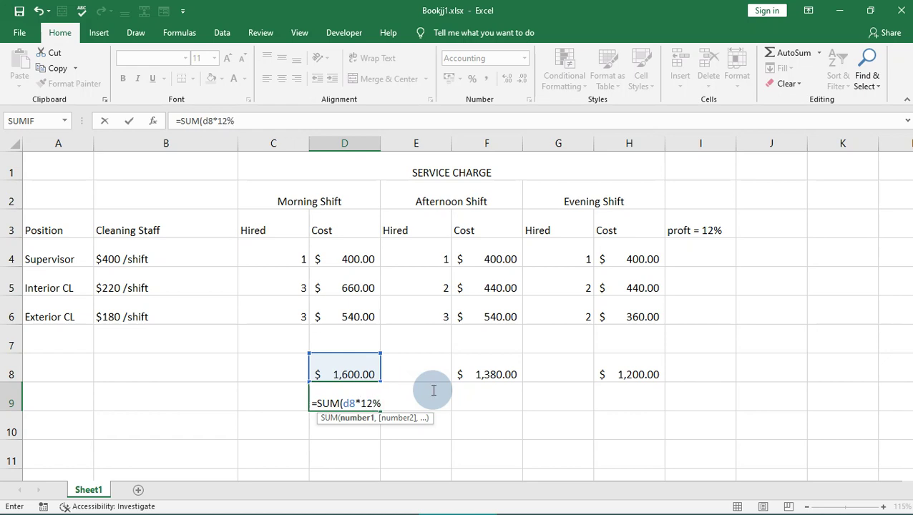
pyautogui.write('*12%')
pyautogui.press('Return')
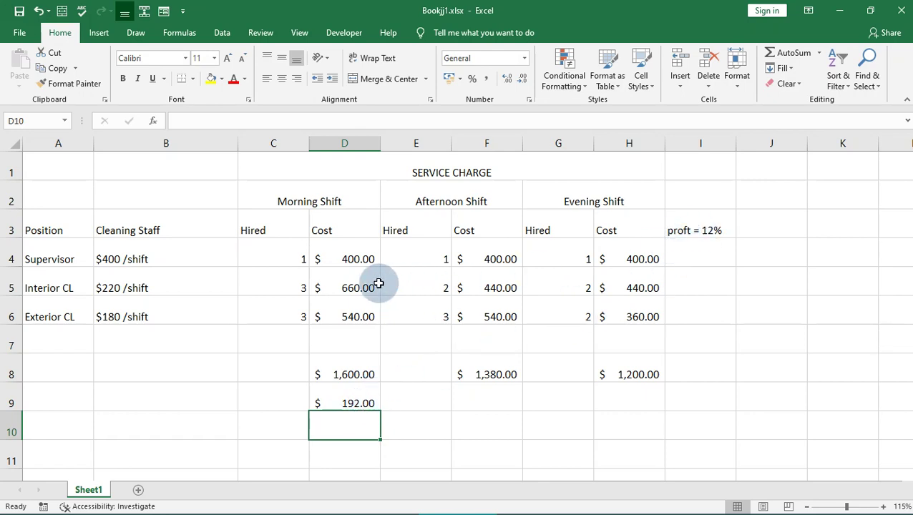
# Copy the profit formula from D9 across to H9 and clear the Hired-column cells E9 and G9.
pyautogui.click(354, 406)
pyautogui.moveTo(377, 410); pyautogui.dragTo(647, 398)
pyautogui.click(411, 394)
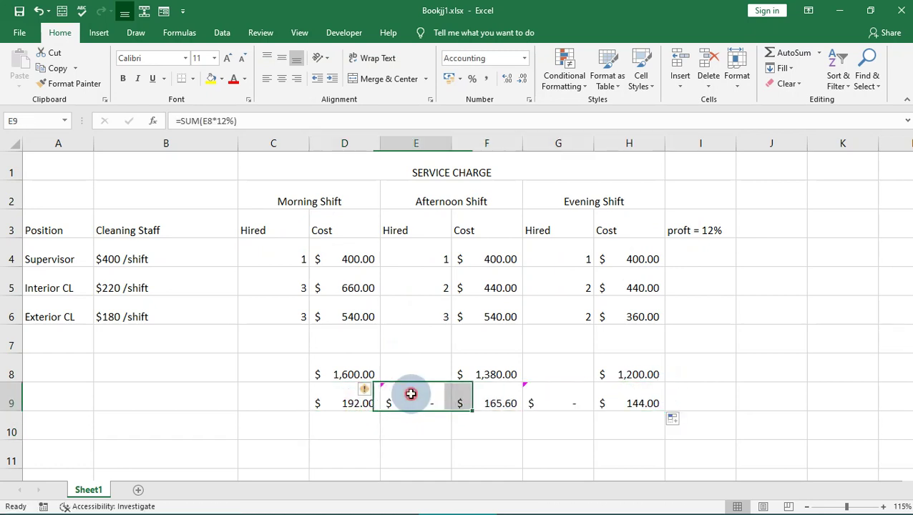
pyautogui.doubleClick(411, 394)
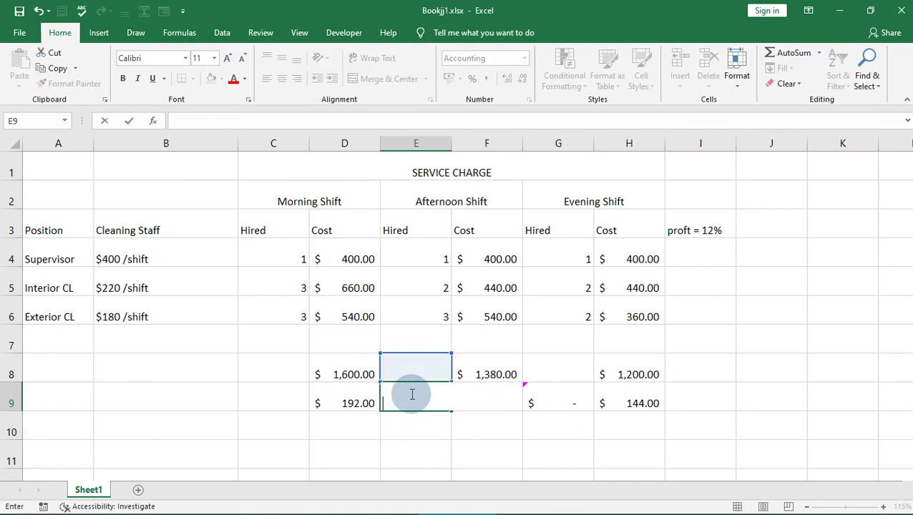
pyautogui.click(560, 411)
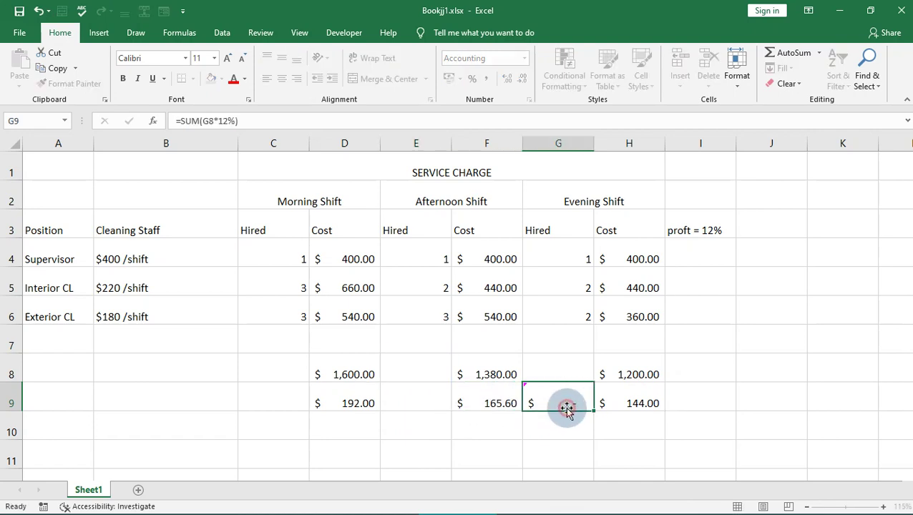
pyautogui.doubleClick(567, 410)
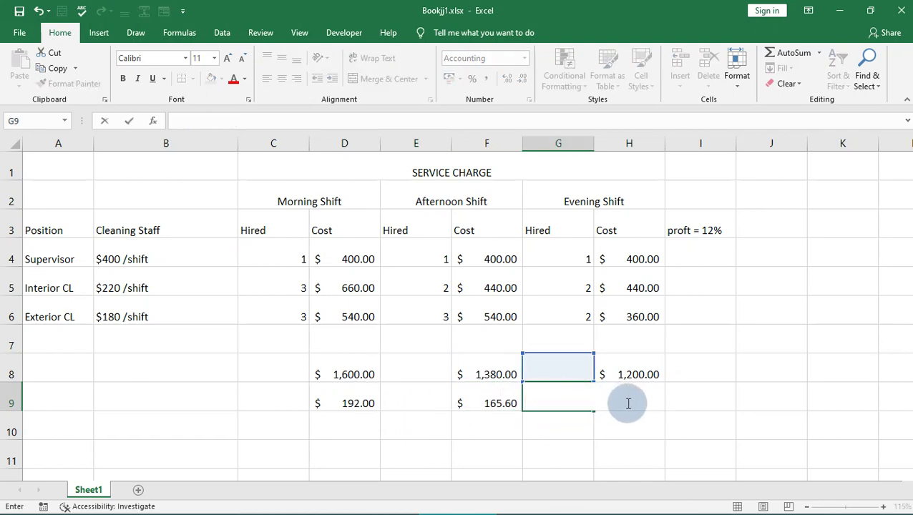
pyautogui.click(722, 402)
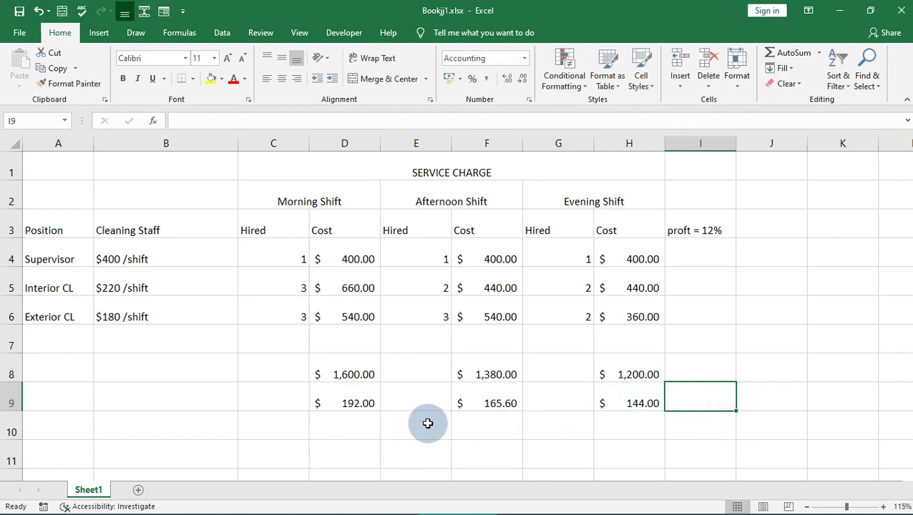
# Move the profit label from I3 to B9 and reword it as "proft by 12%".
pyautogui.click(149, 404)
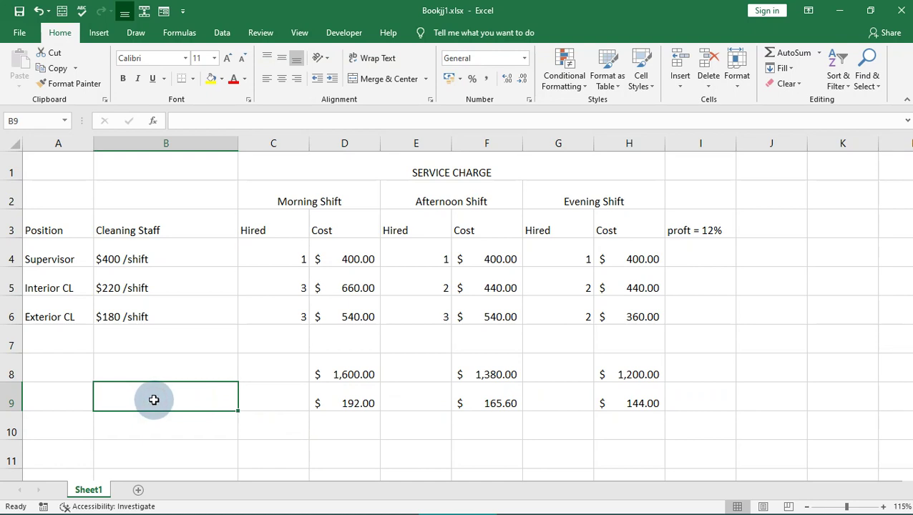
pyautogui.click(703, 229)
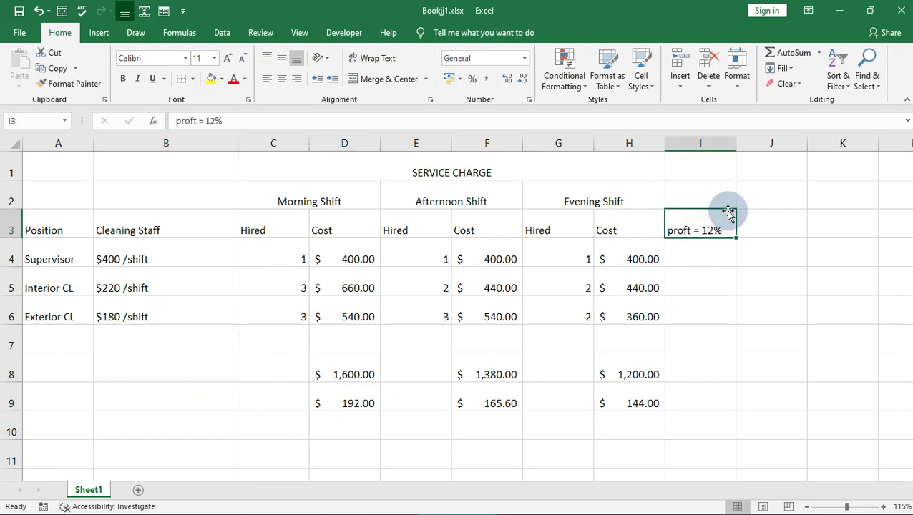
pyautogui.moveTo(728, 216); pyautogui.dragTo(154, 391)
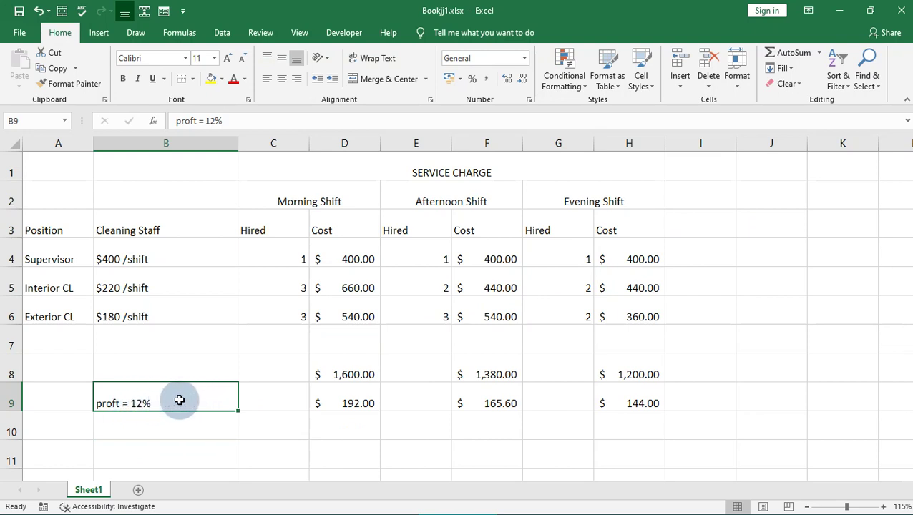
pyautogui.doubleClick(136, 402)
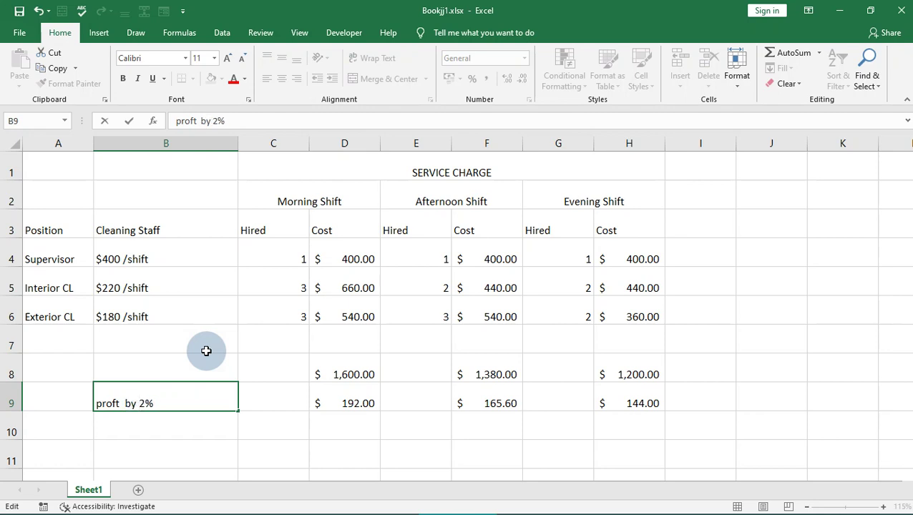
# Label the totals row in B8 as "total cost per shift".
pyautogui.click(170, 349)
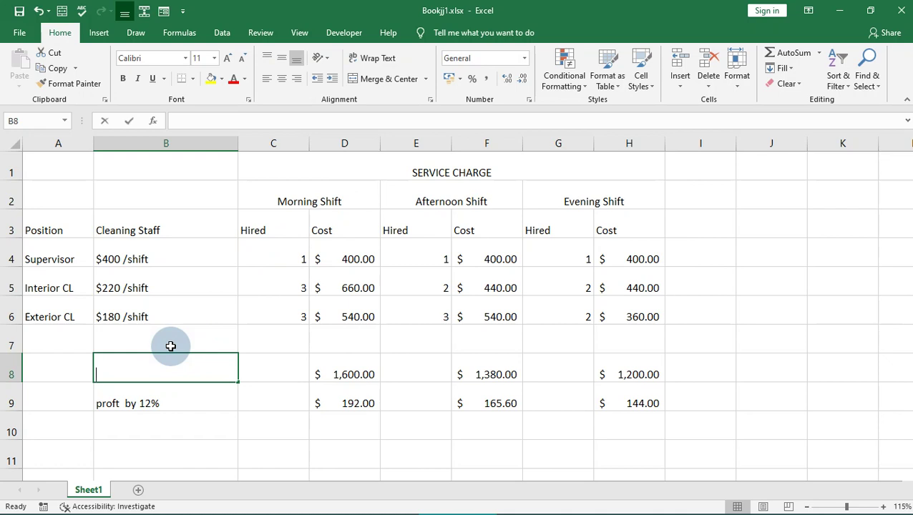
pyautogui.write('total cost')
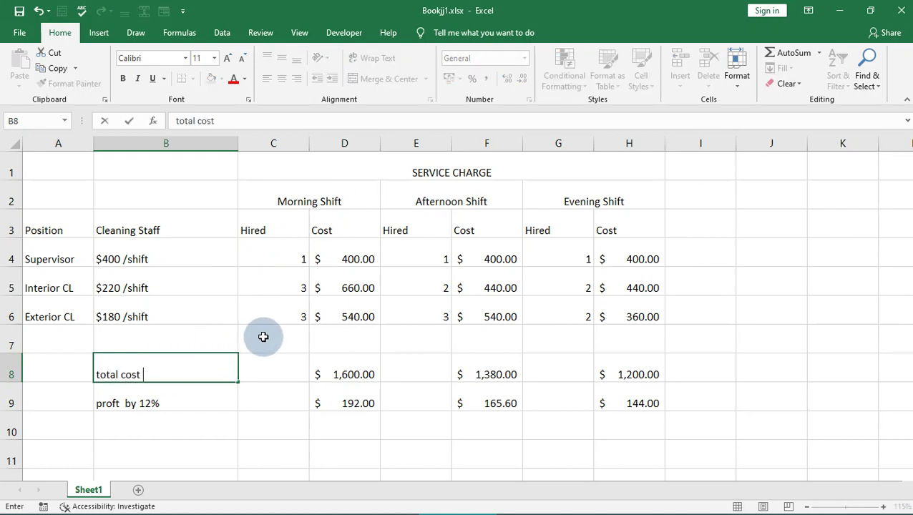
pyautogui.write(' per shift')
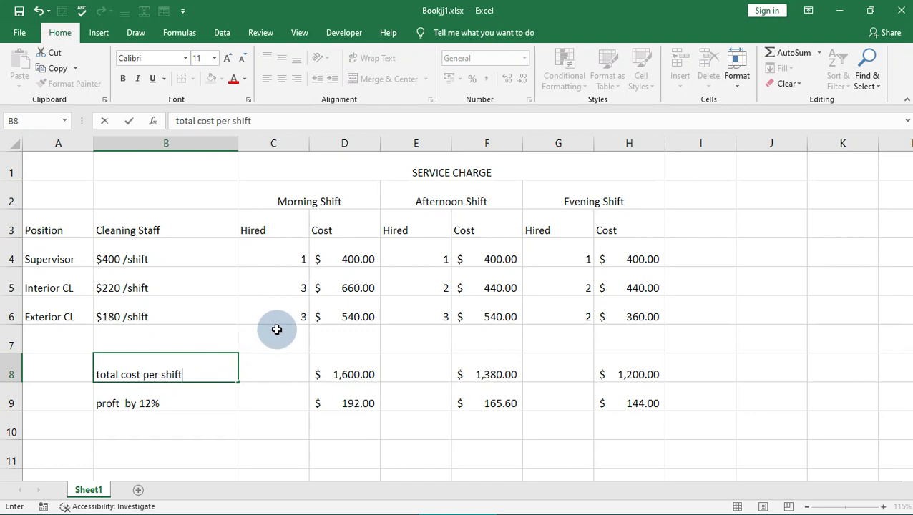
pyautogui.hotkey('ctrl', 'Return')
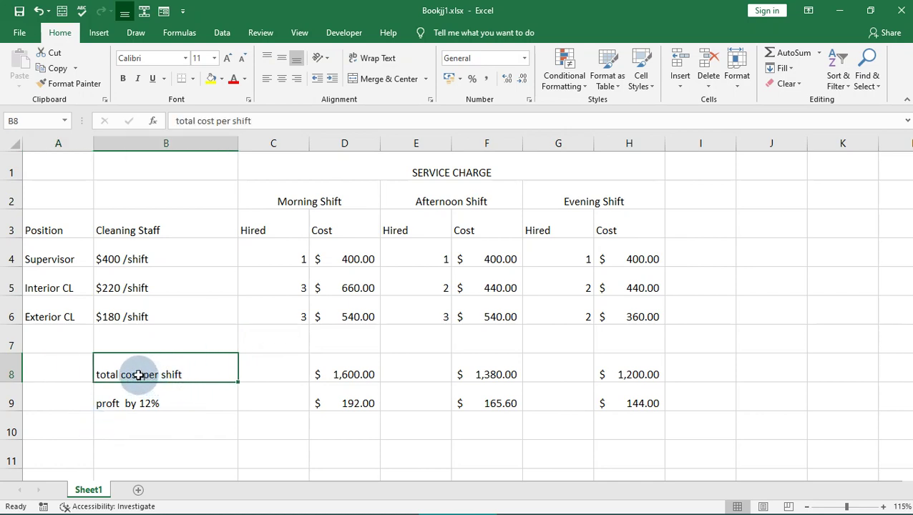
pyautogui.click(202, 406)
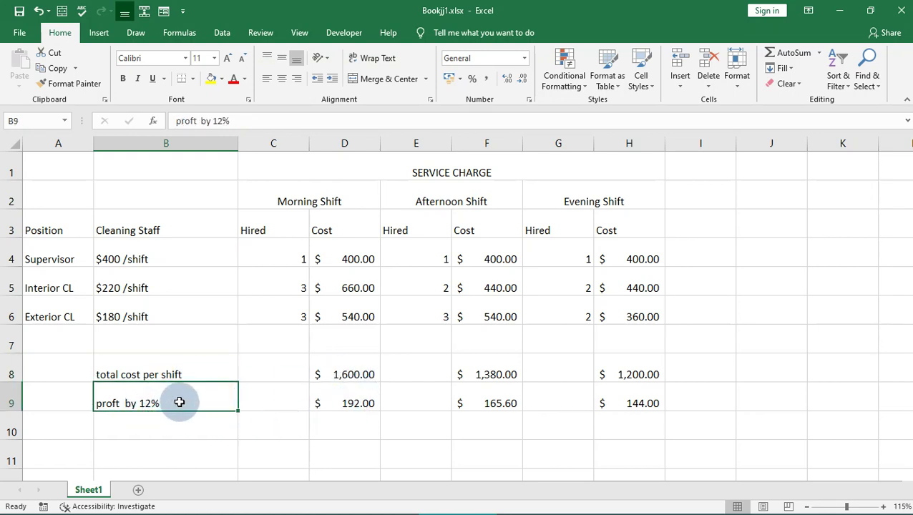
# Total the three shift costs in I8 with =SUM(D8:H8).
pyautogui.click(355, 367)
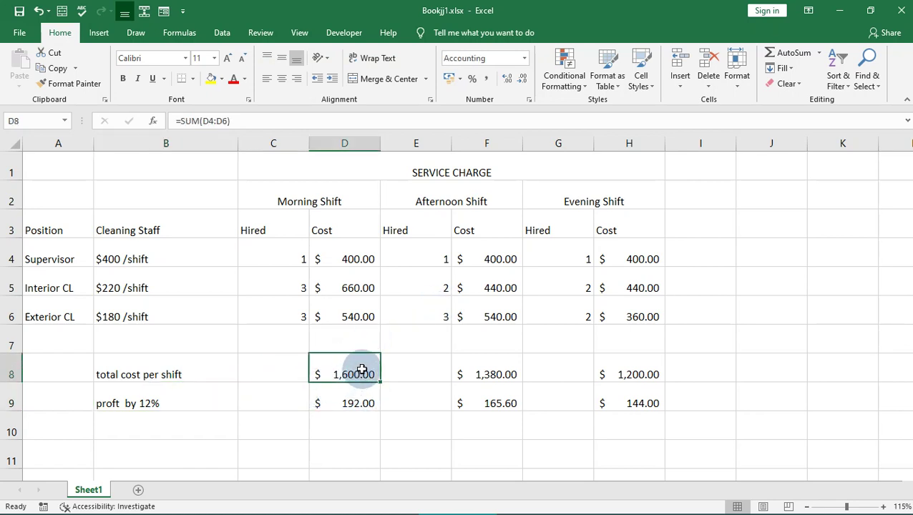
pyautogui.moveTo(363, 370); pyautogui.dragTo(658, 372)
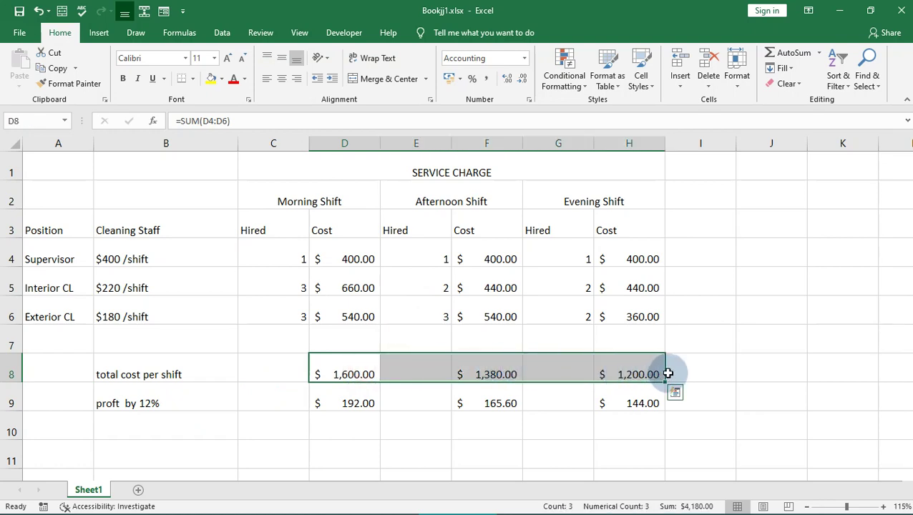
pyautogui.click(714, 375)
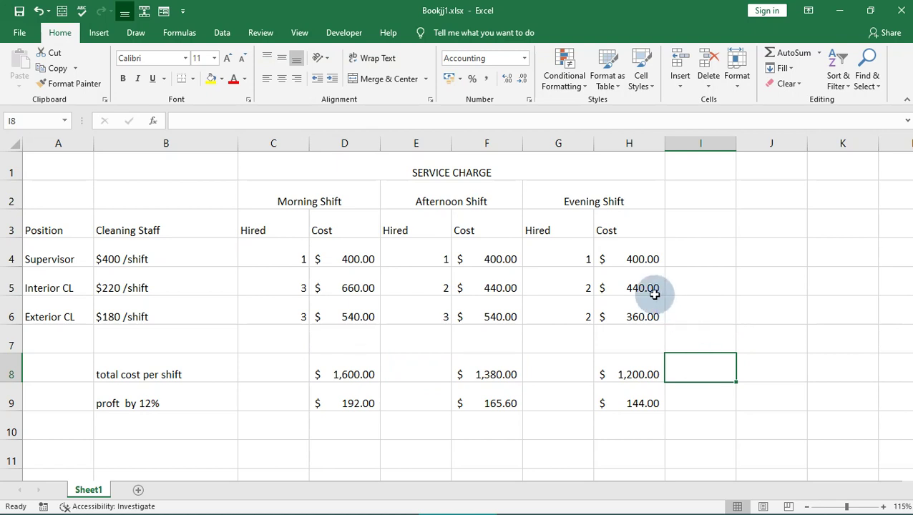
pyautogui.write('=')
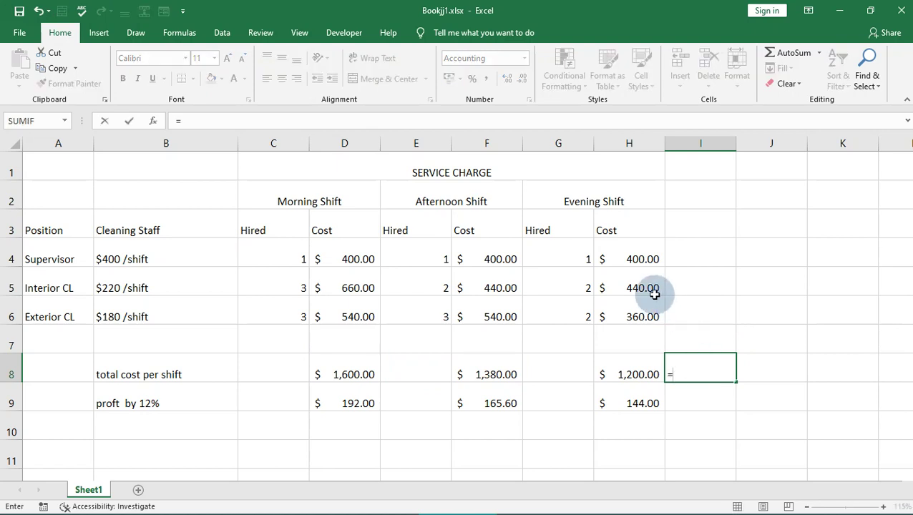
pyautogui.write('sum')
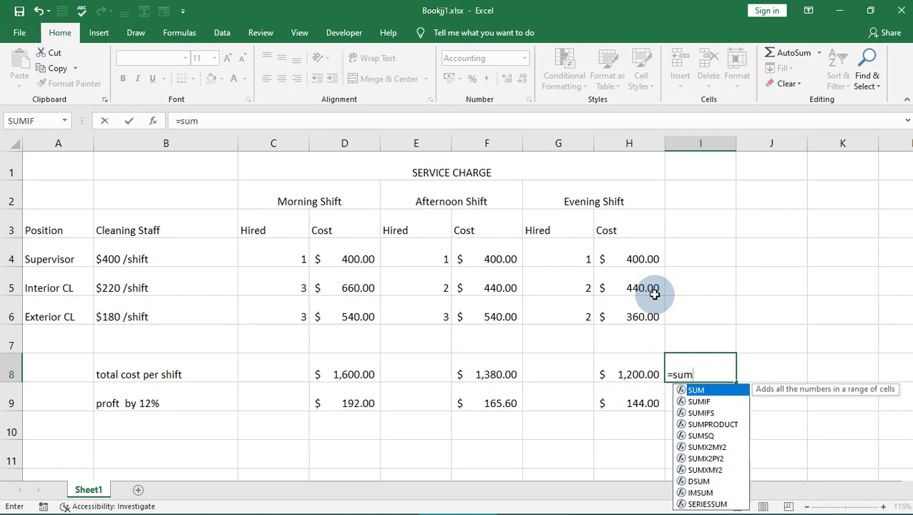
pyautogui.doubleClick(698, 391)
pyautogui.moveTo(329, 376); pyautogui.dragTo(628, 368)
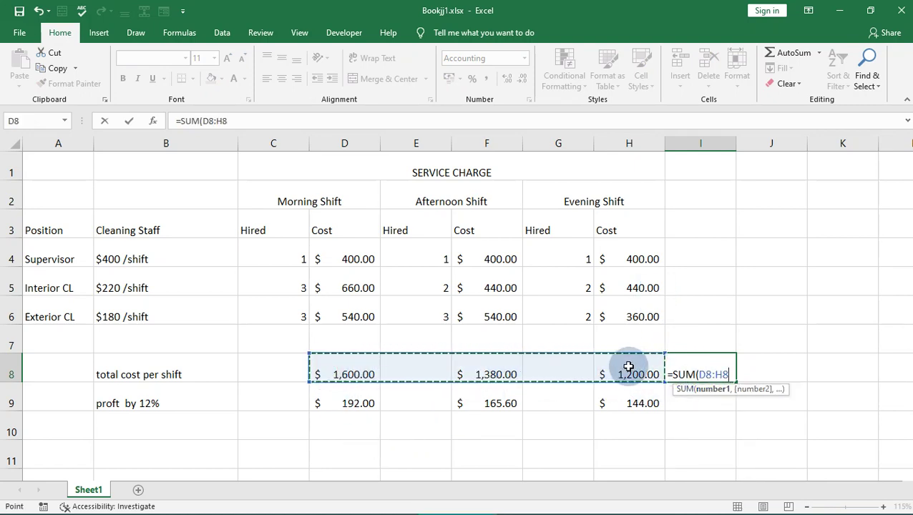
pyautogui.press('Return')
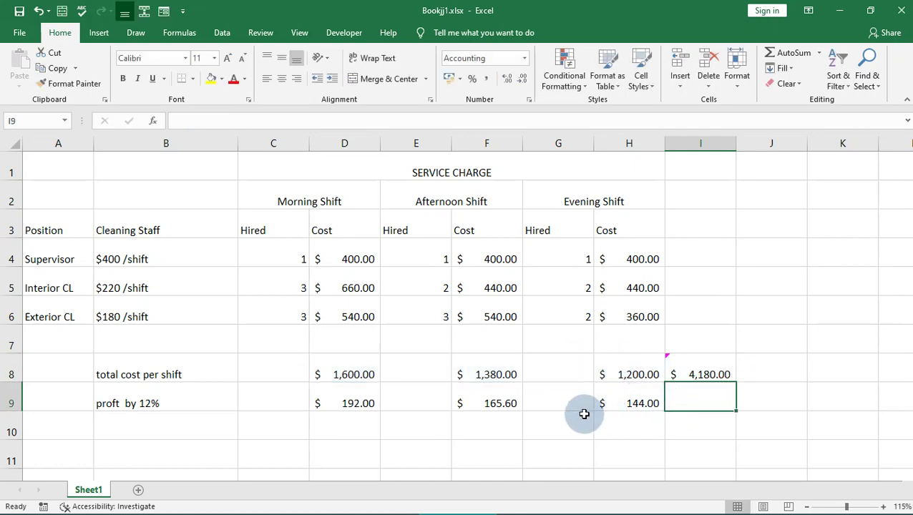
# Copy the sum formula from I8 down to I9 to total the shift profits.
pyautogui.click(719, 374)
pyautogui.moveTo(736, 381); pyautogui.dragTo(727, 405)
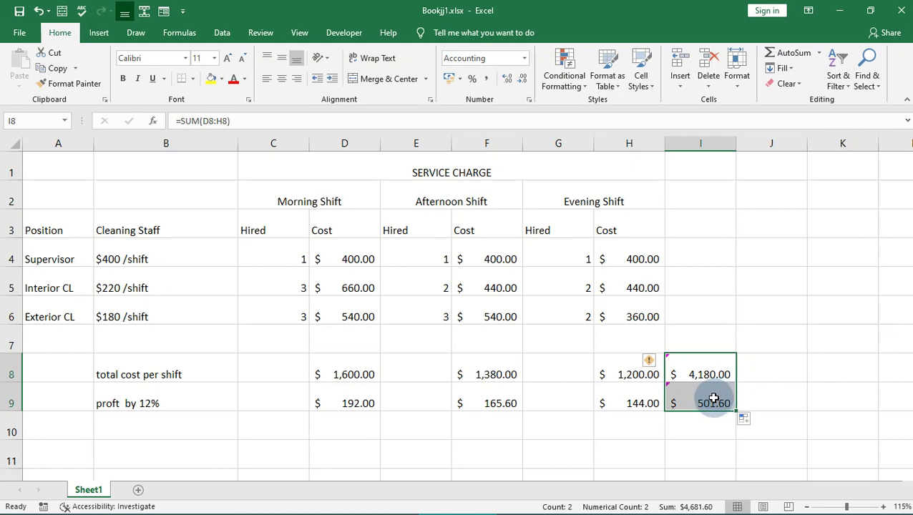
pyautogui.click(714, 399)
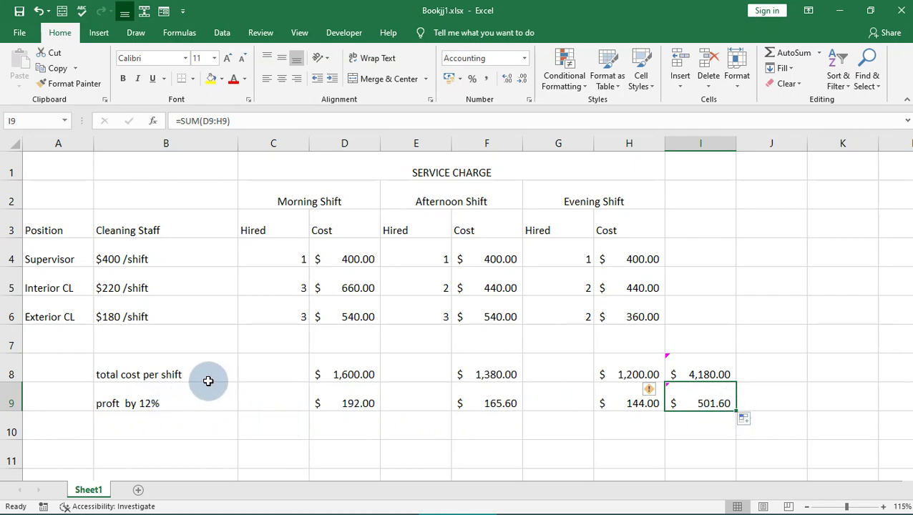
# Move the total cost and profit labels from B8:B9 to A8:A9 and widen column A to fit them.
pyautogui.moveTo(164, 367); pyautogui.dragTo(238, 387)
pyautogui.moveTo(105, 356); pyautogui.dragTo(79, 358)
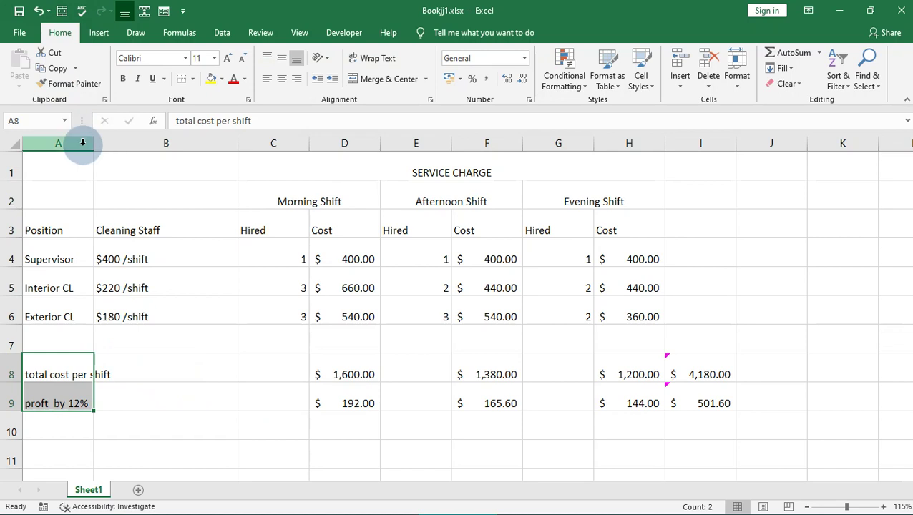
pyautogui.moveTo(94, 143); pyautogui.dragTo(154, 143)
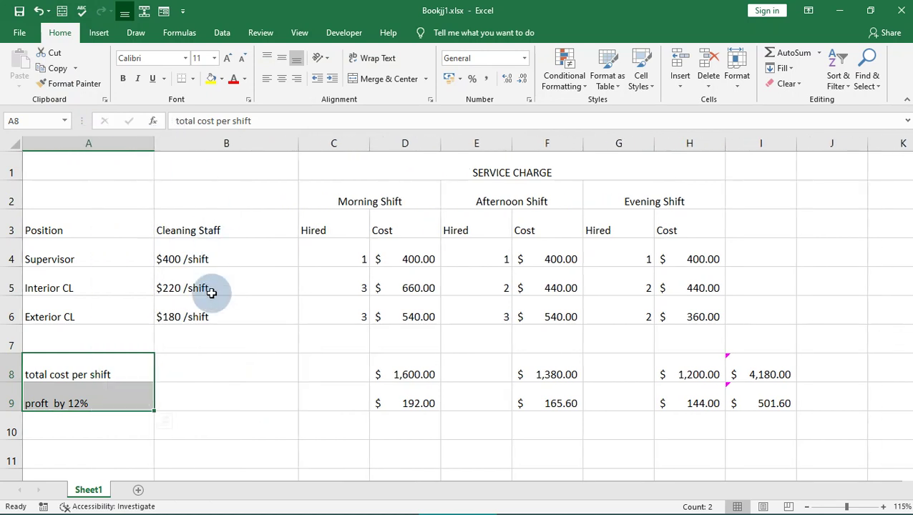
pyautogui.click(196, 376)
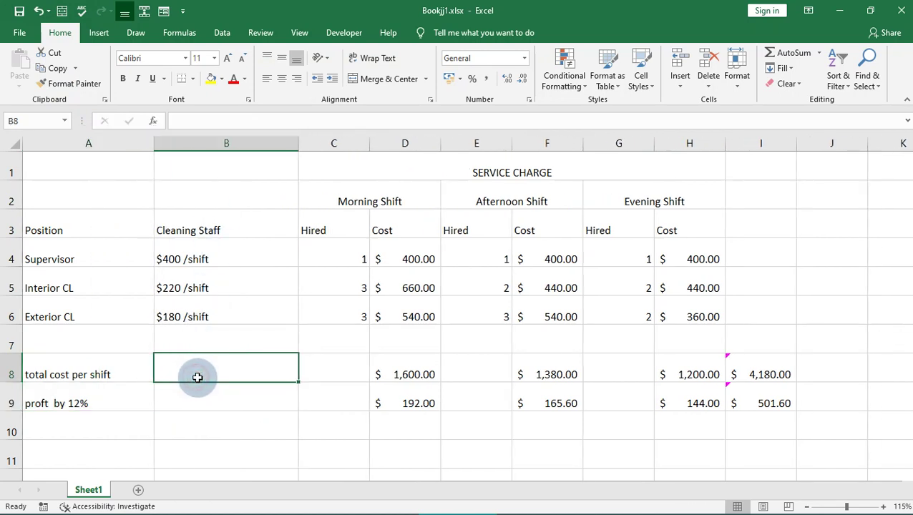
# Move the overall cost and profit totals from I8:I9 to B8:B9.
pyautogui.click(774, 374)
pyautogui.moveTo(775, 374); pyautogui.dragTo(781, 403)
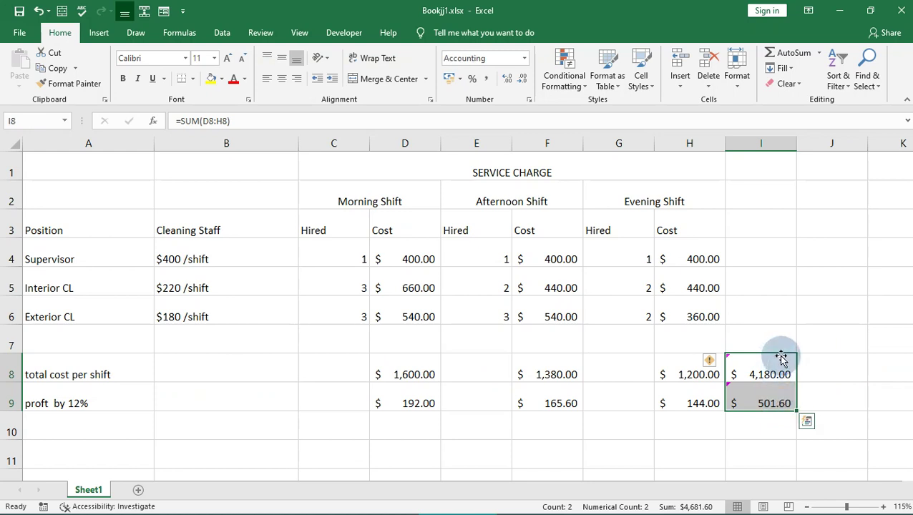
pyautogui.moveTo(782, 360); pyautogui.dragTo(246, 367)
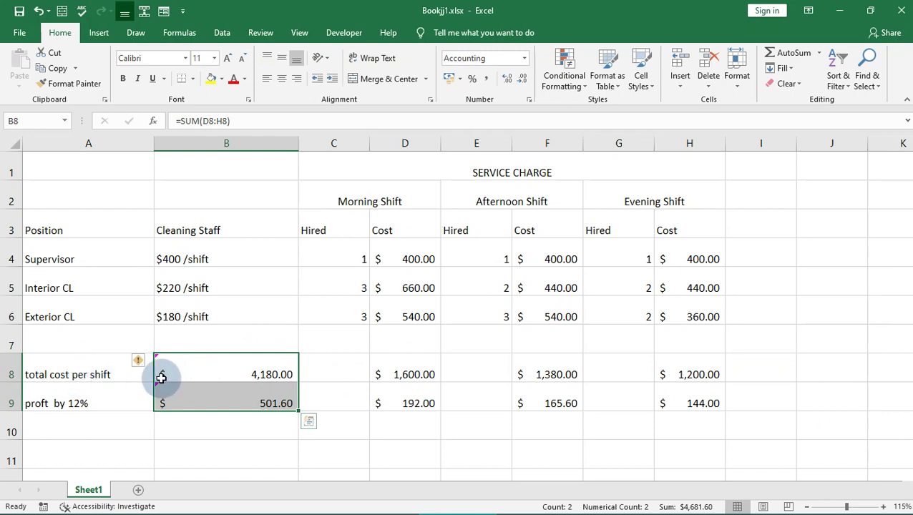
# Shorten the label in A8 to "total cost" and reword the label in A9 as "total proft by 12%".
pyautogui.click(115, 378)
pyautogui.doubleClick(115, 378)
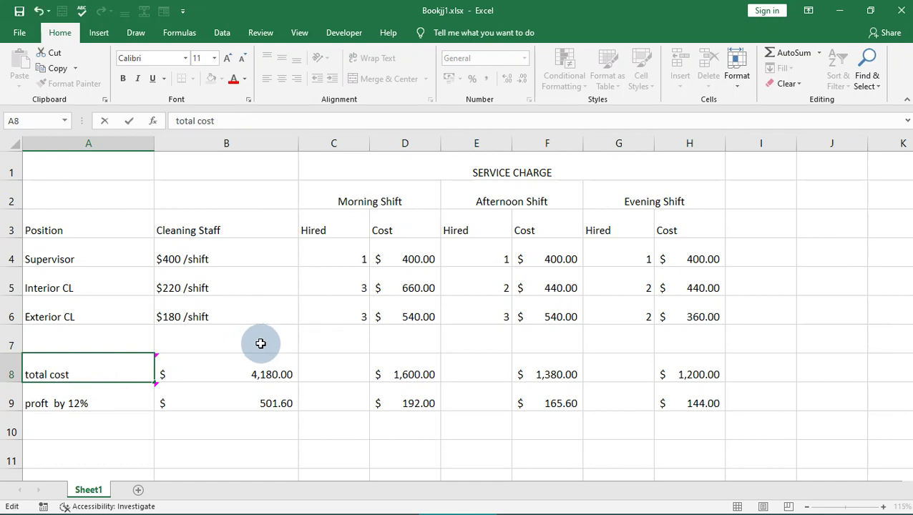
pyautogui.click(272, 376)
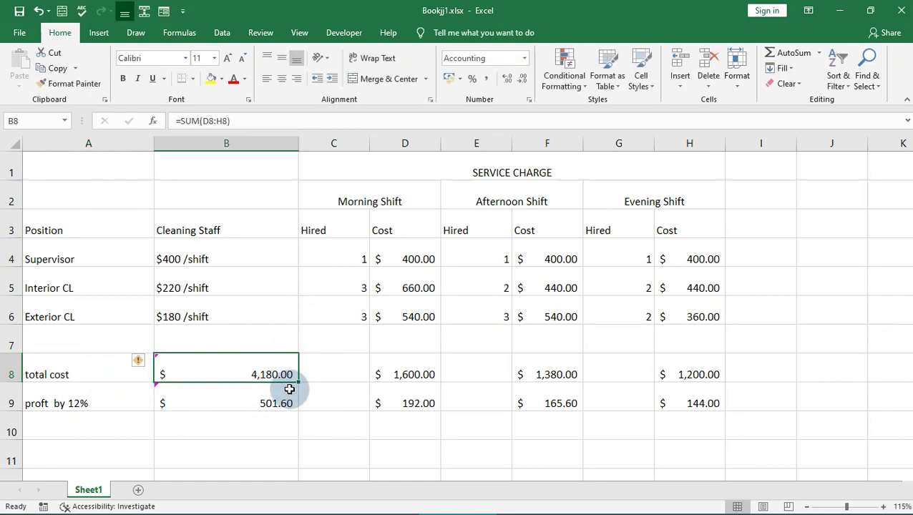
pyautogui.click(89, 403)
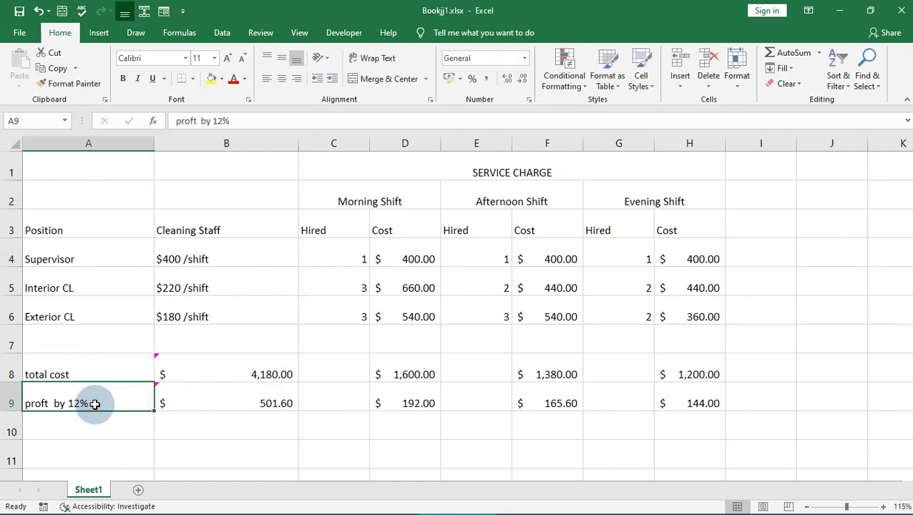
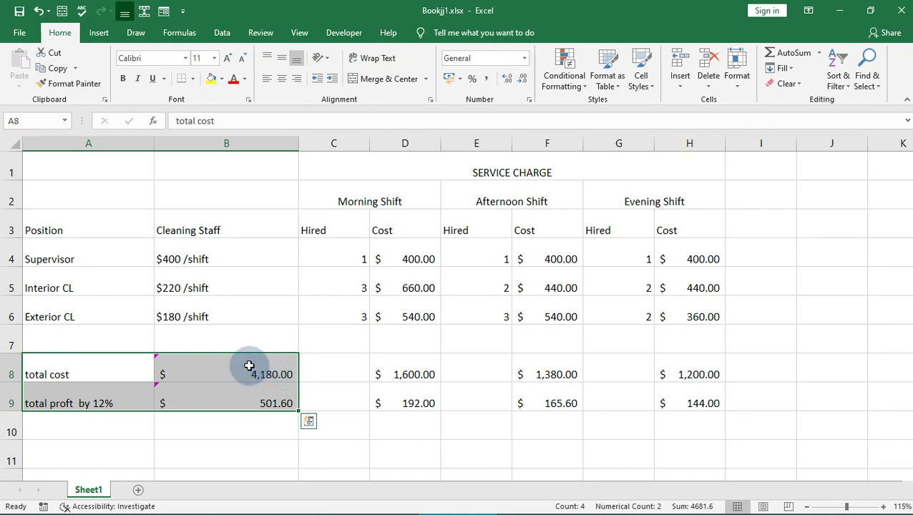
# Copy the total labels and amounts in A8:B9 and paste them at B11.
pyautogui.scroll(-1, 261, 354)
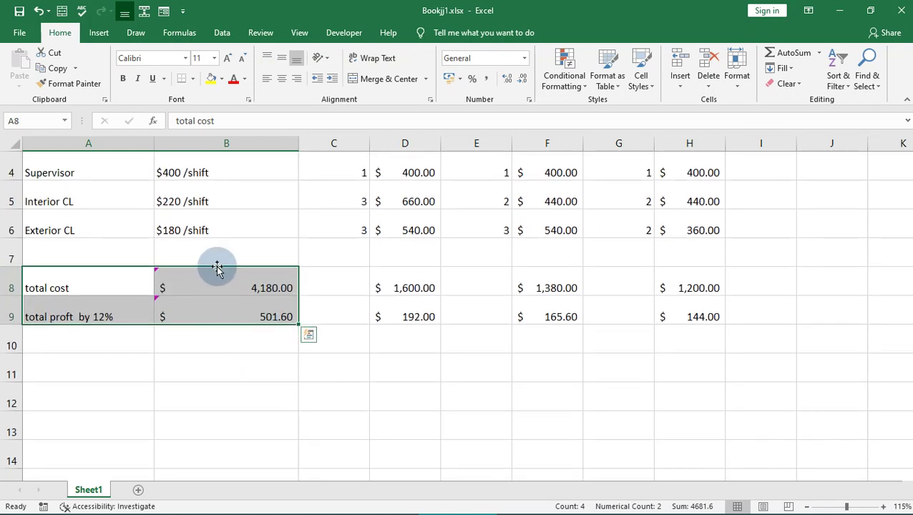
pyautogui.rightClick(222, 282)
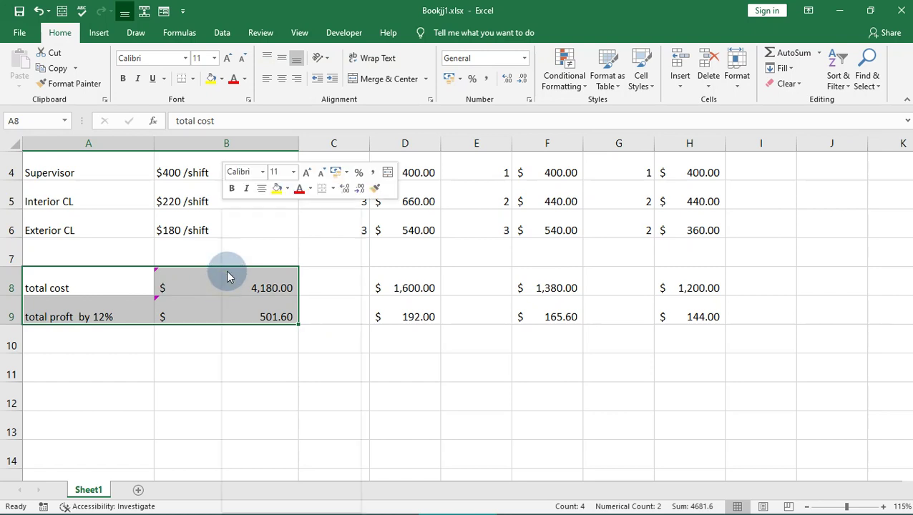
pyautogui.click(277, 234)
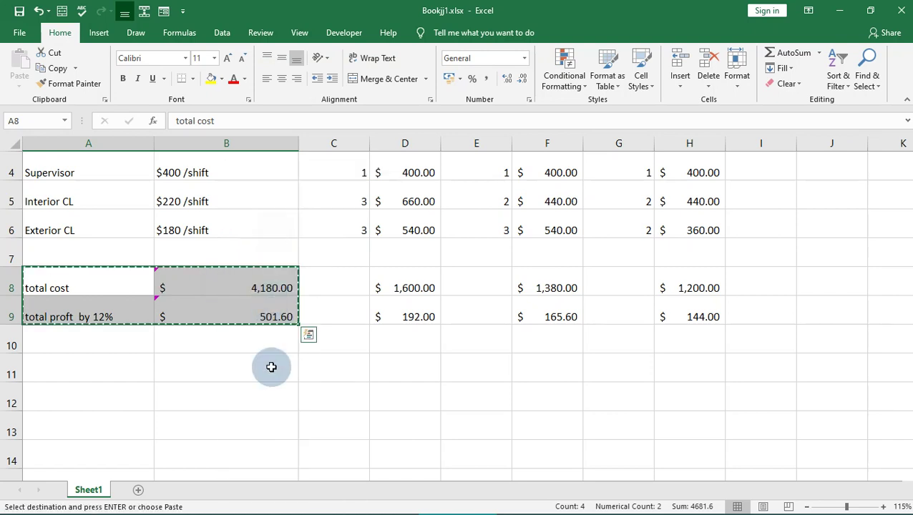
pyautogui.rightClick(221, 371)
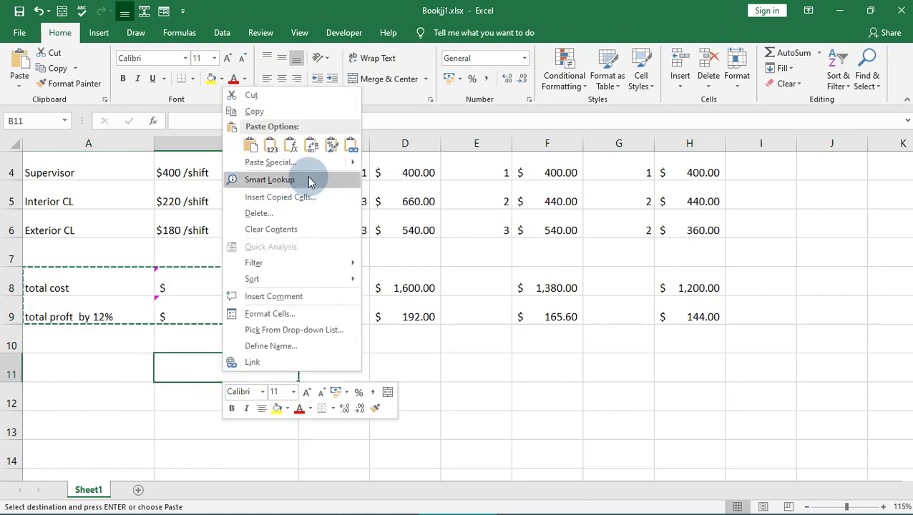
pyautogui.click(247, 144)
# Widen column C to give the pasted amounts in C11:C12 more room.
pyautogui.click(345, 372)
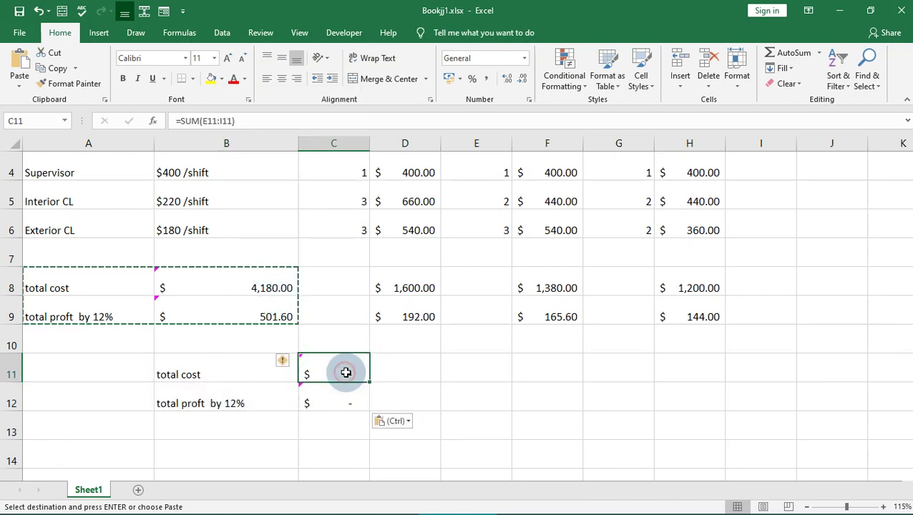
pyautogui.moveTo(363, 380); pyautogui.dragTo(362, 398)
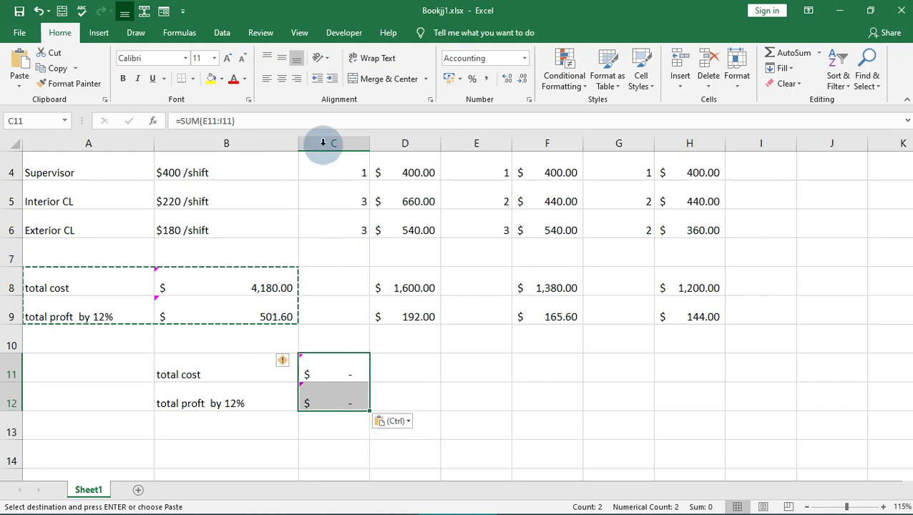
pyautogui.moveTo(368, 143); pyautogui.dragTo(402, 147)
pyautogui.click(377, 365)
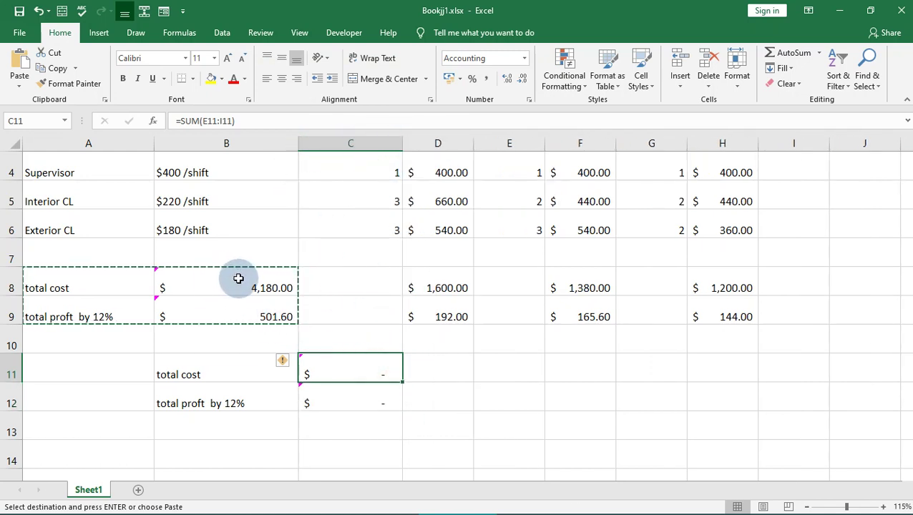
# Try to copy the total amounts from B8:B9 into C11:C12.
pyautogui.click(240, 279)
pyautogui.rightClick(264, 287)
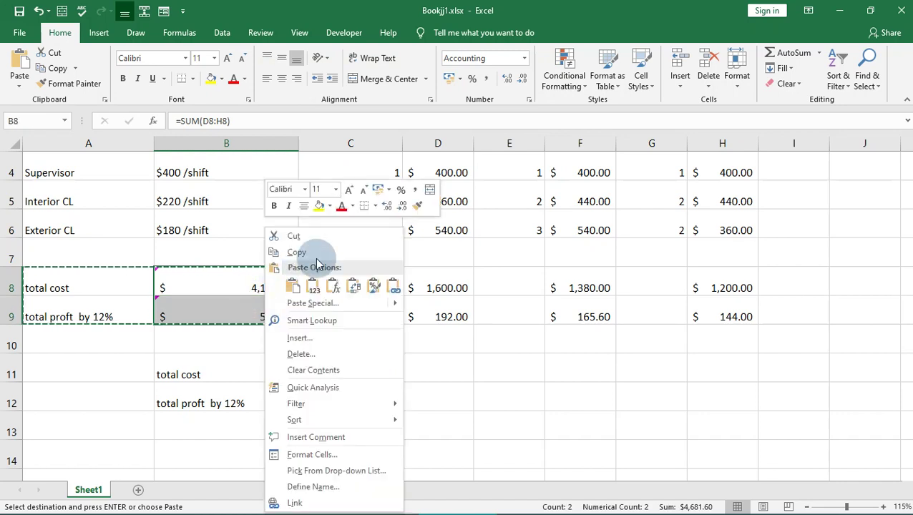
pyautogui.click(346, 253)
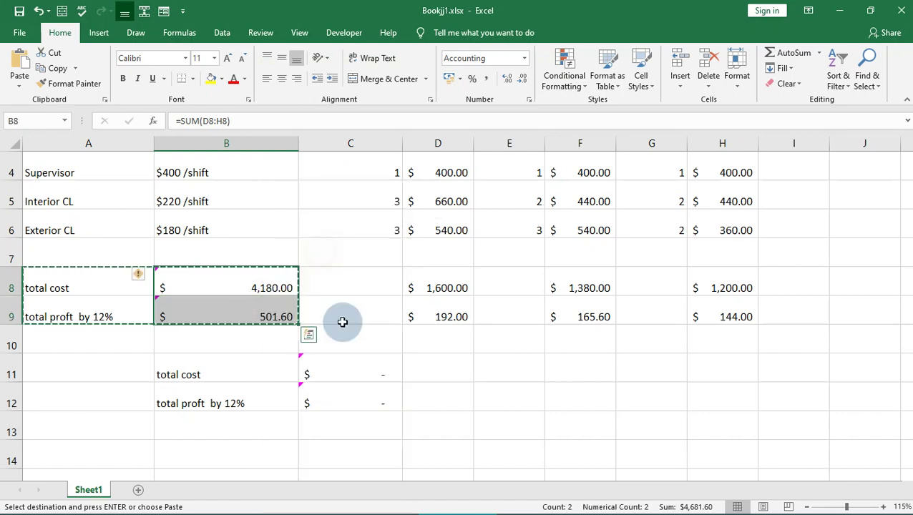
pyautogui.moveTo(350, 360); pyautogui.dragTo(363, 400)
pyautogui.rightClick(361, 367)
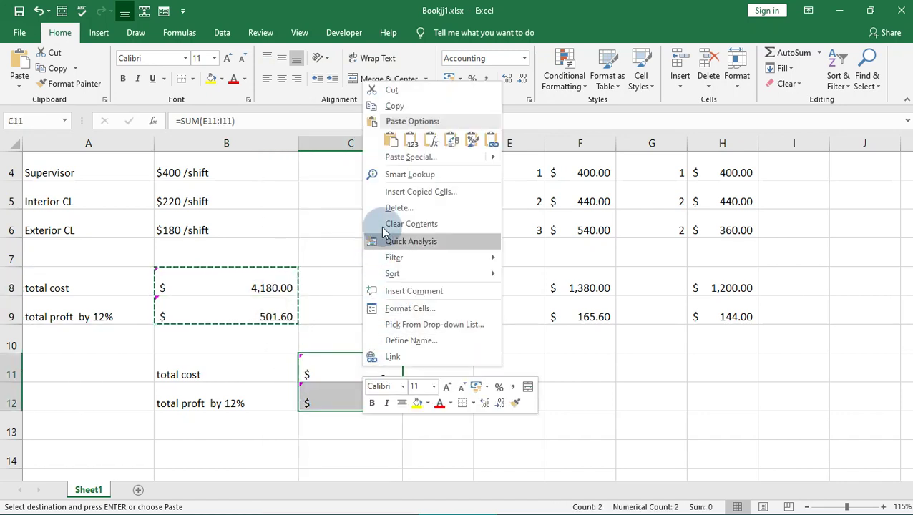
pyautogui.click(391, 139)
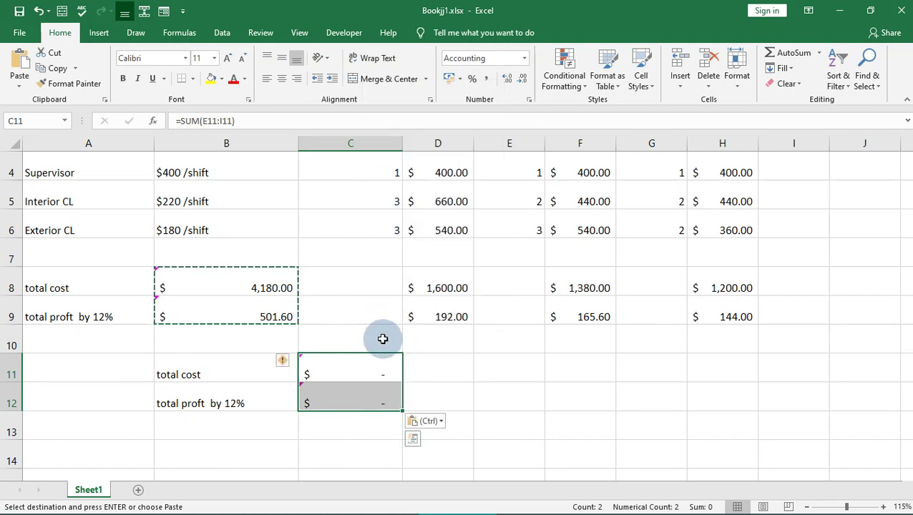
pyautogui.click(378, 386)
pyautogui.moveTo(374, 375); pyautogui.dragTo(373, 399)
pyautogui.rightClick(388, 362)
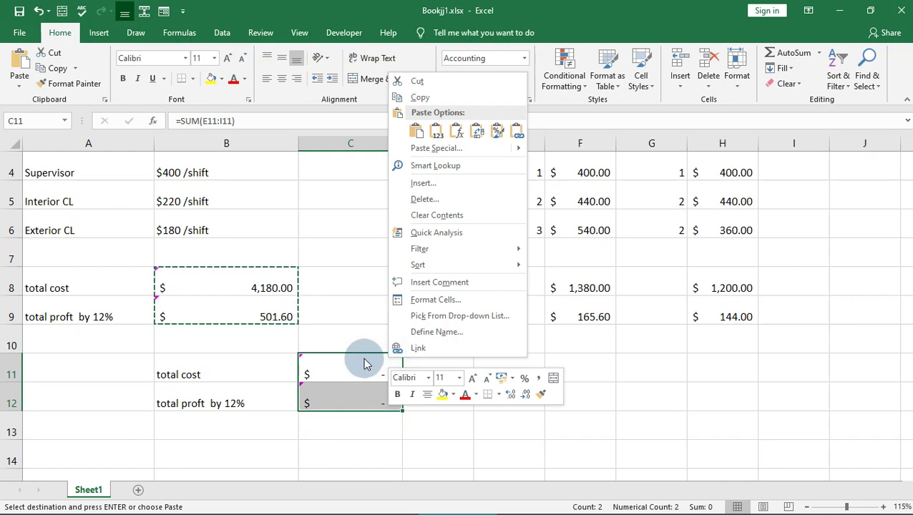
pyautogui.click(256, 368)
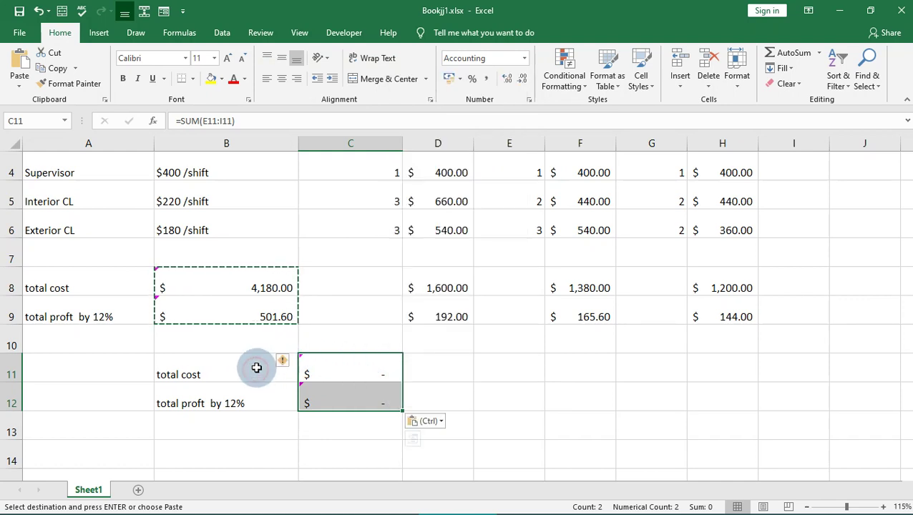
pyautogui.click(349, 366)
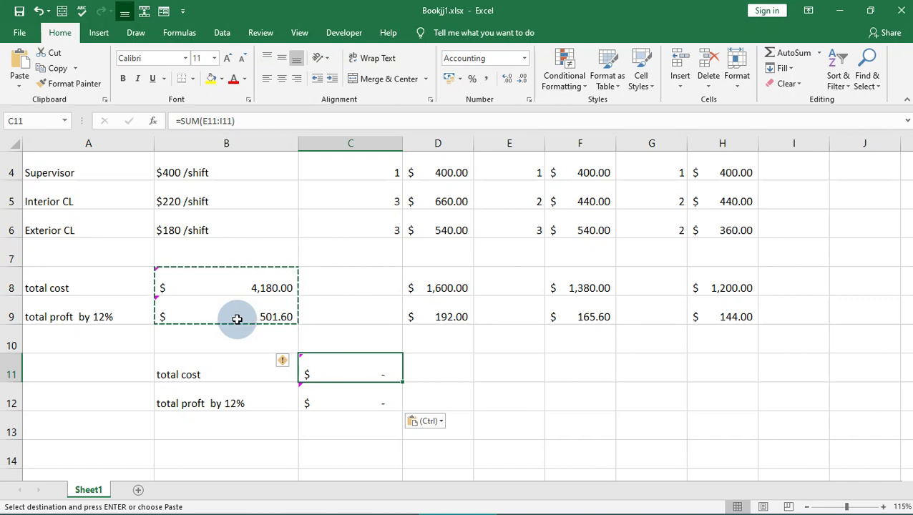
# Undo the pastes in rows 11 and 12, the column C widening and the A9 label rewording, and cancel the pending copy.
pyautogui.hotkey('ctrl', 'z')
pyautogui.hotkey('ctrl', 'z')
pyautogui.hotkey('ctrl', 'z')
pyautogui.hotkey('ctrl', 'z')
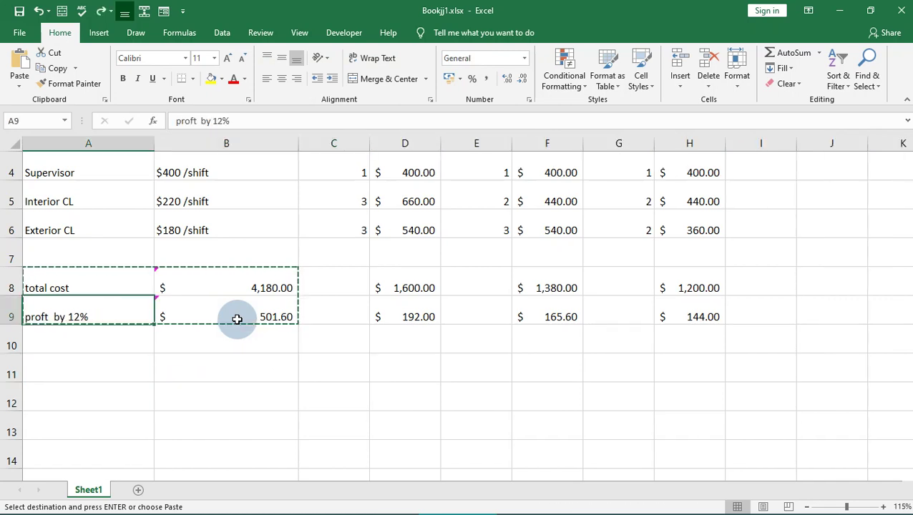
pyautogui.click(213, 361)
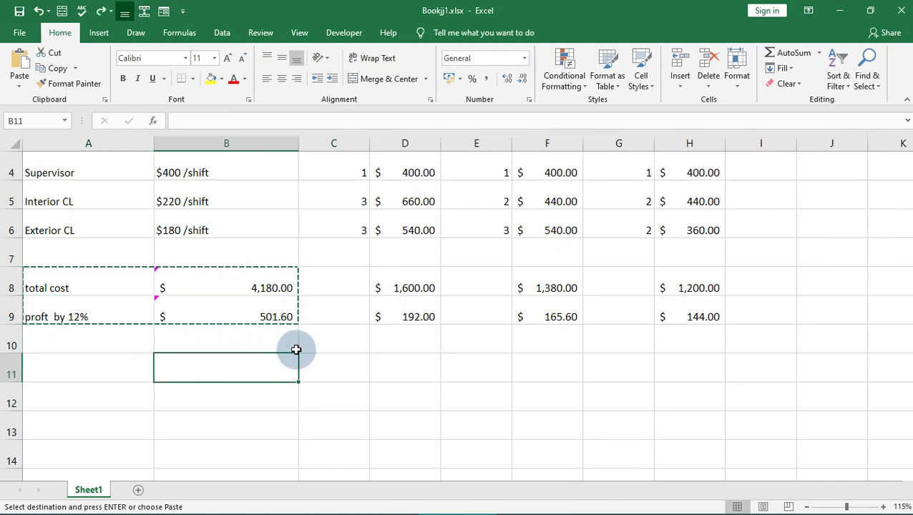
pyautogui.press('Escape')
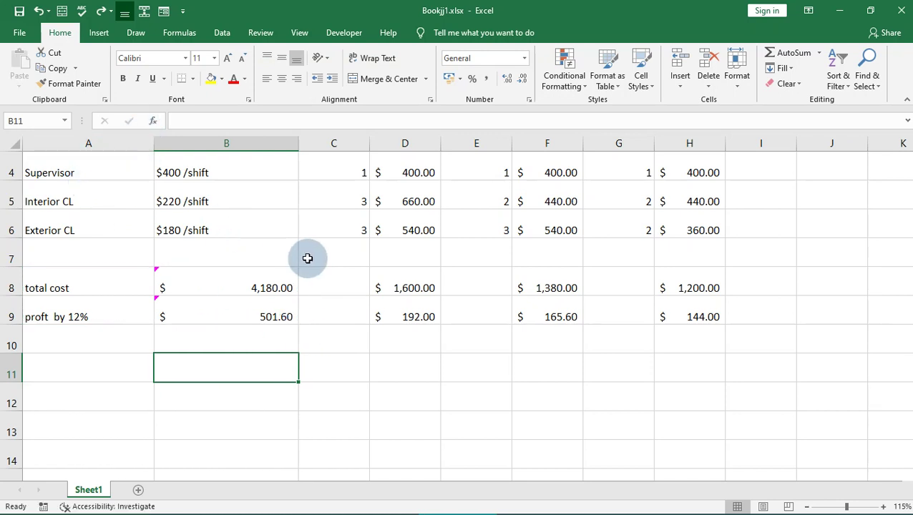
# Fill the SERVICE CHARGE title row A1:H1 with a medium grey theme colour.
pyautogui.scroll(1, 334, 265)
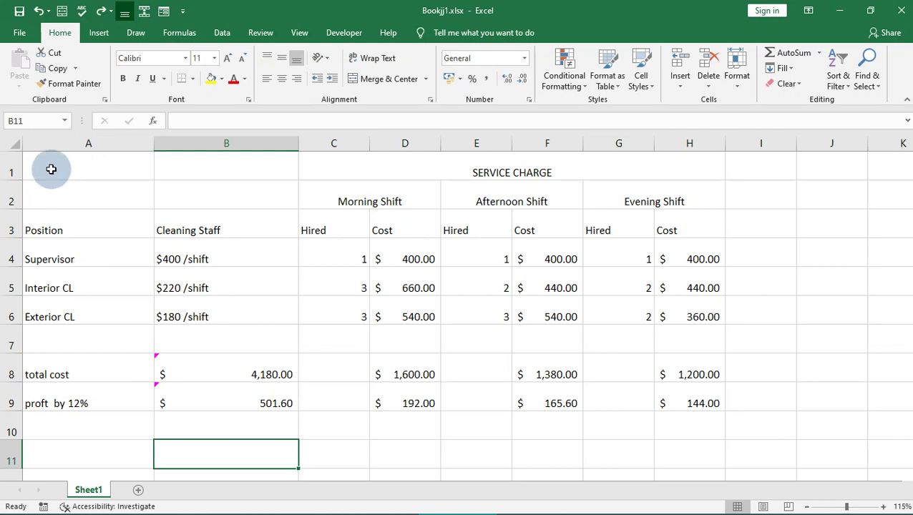
pyautogui.moveTo(50, 165); pyautogui.dragTo(580, 161)
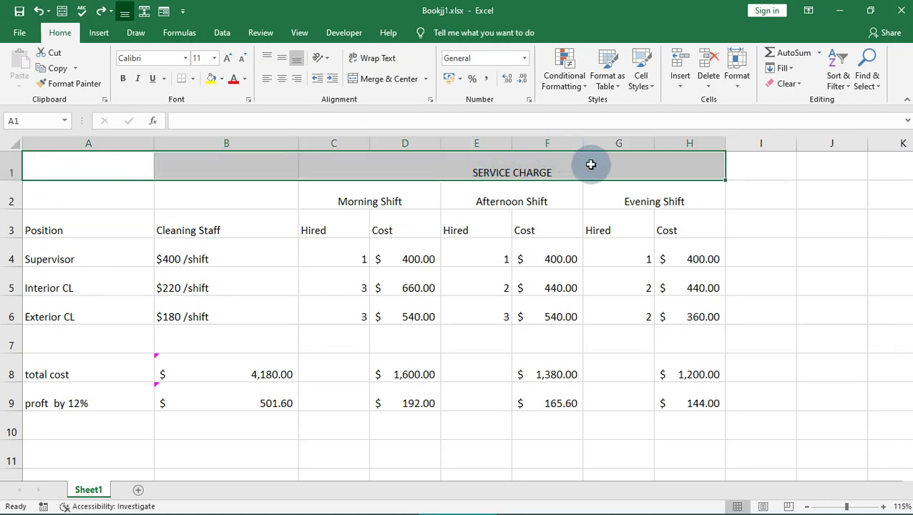
pyautogui.click(222, 79)
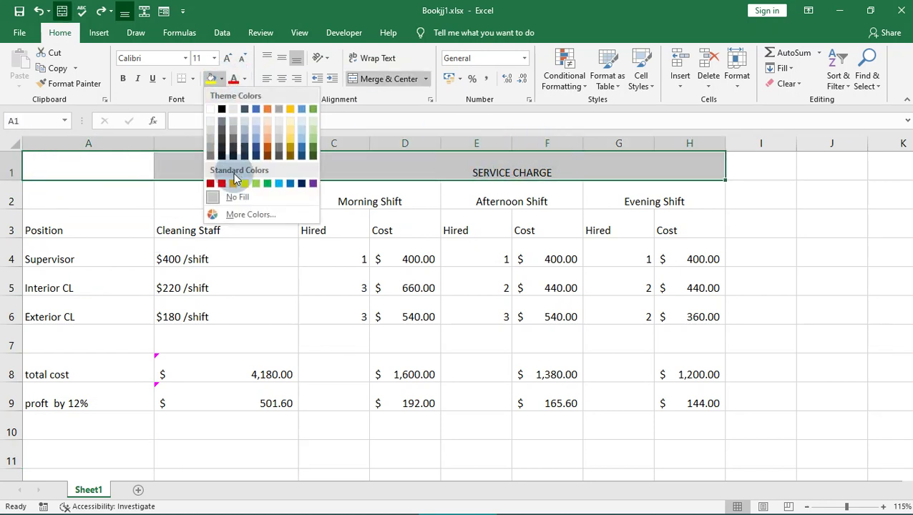
pyautogui.click(233, 130)
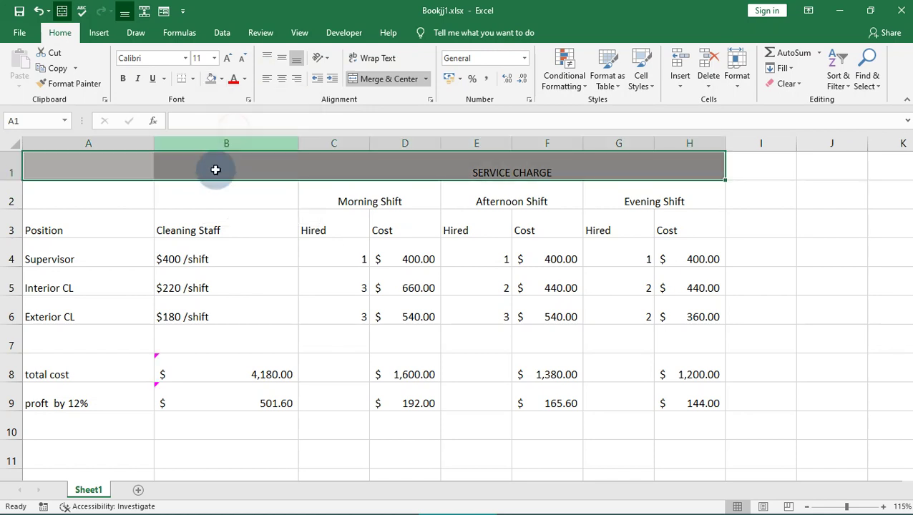
# Fill the table body A2:H9 with the lightest blue-grey theme colour.
pyautogui.moveTo(65, 196); pyautogui.dragTo(683, 393)
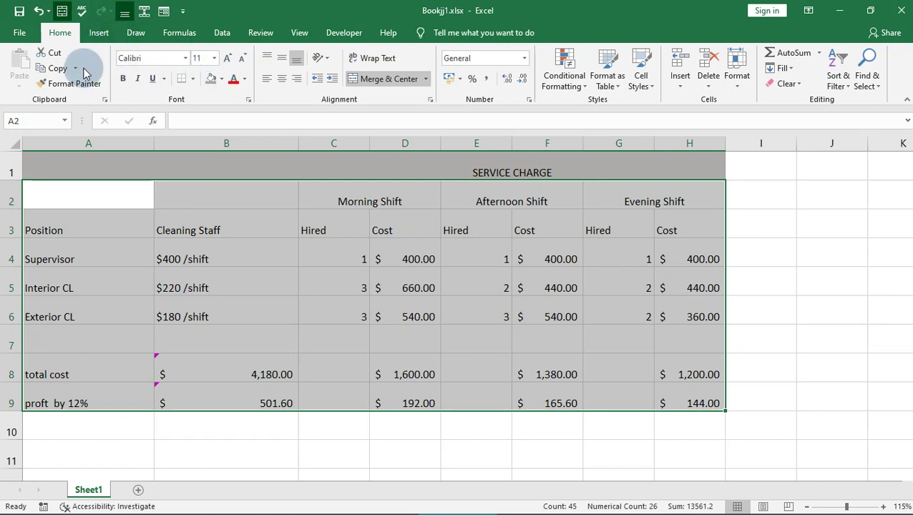
pyautogui.click(222, 79)
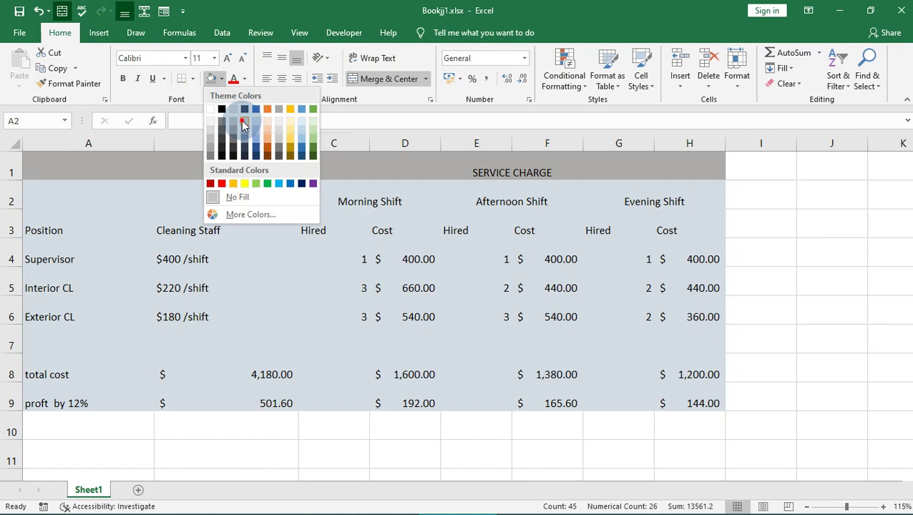
pyautogui.click(243, 120)
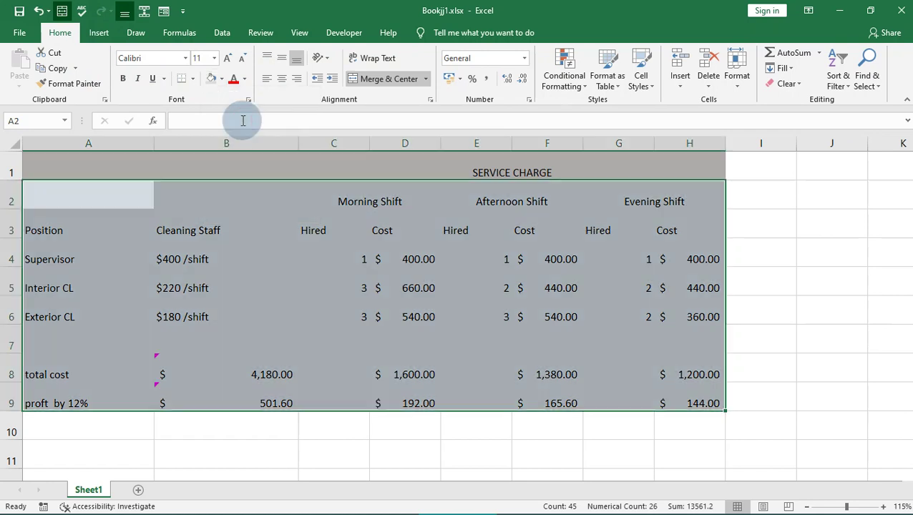
# Highlight the overall total labels and amounts in A8:B9 with the standard Orange fill.
pyautogui.click(163, 373)
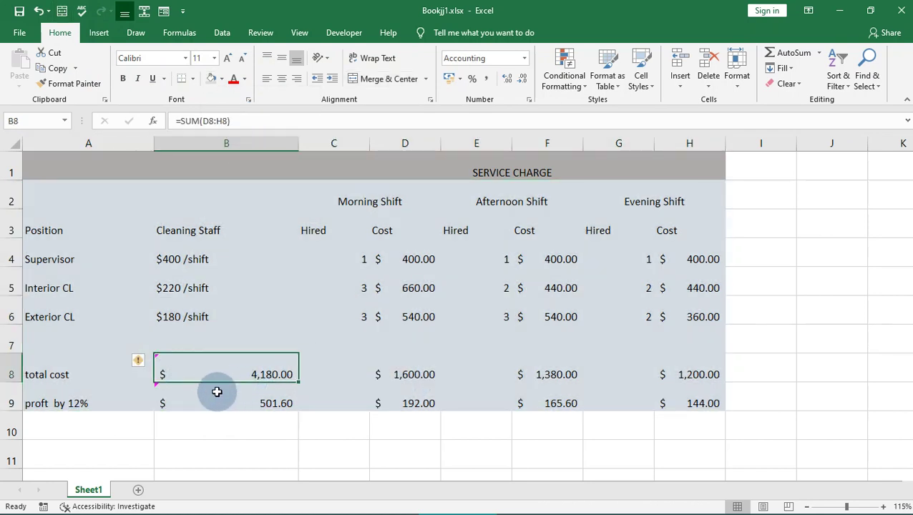
pyautogui.click(72, 370)
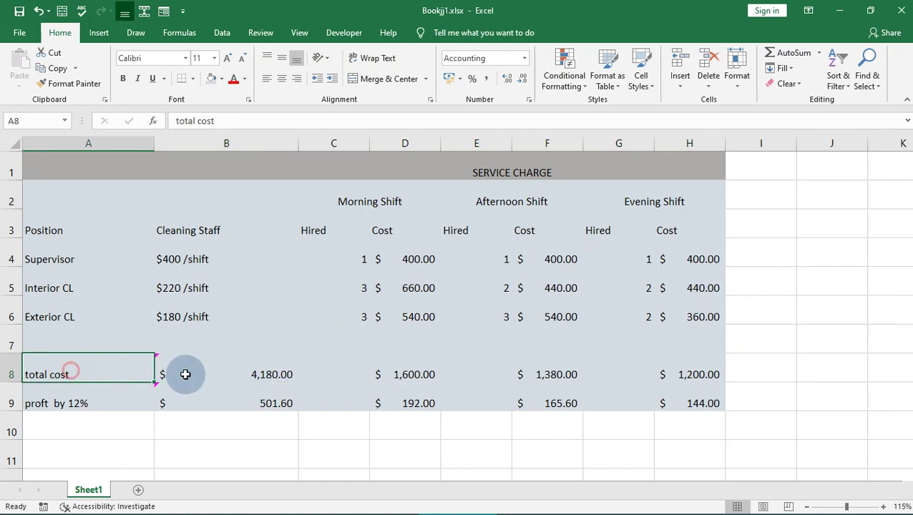
pyautogui.moveTo(185, 374); pyautogui.dragTo(276, 403)
pyautogui.click(222, 79)
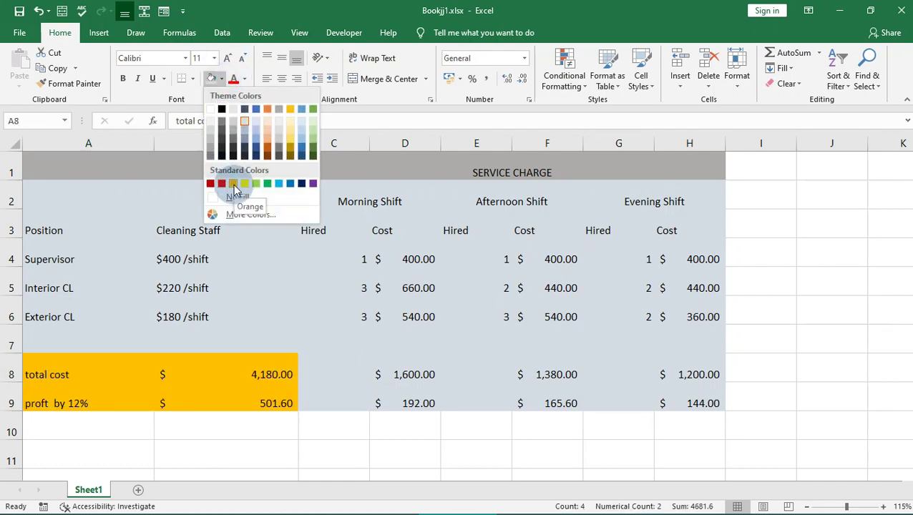
pyautogui.click(234, 185)
pyautogui.click(770, 338)
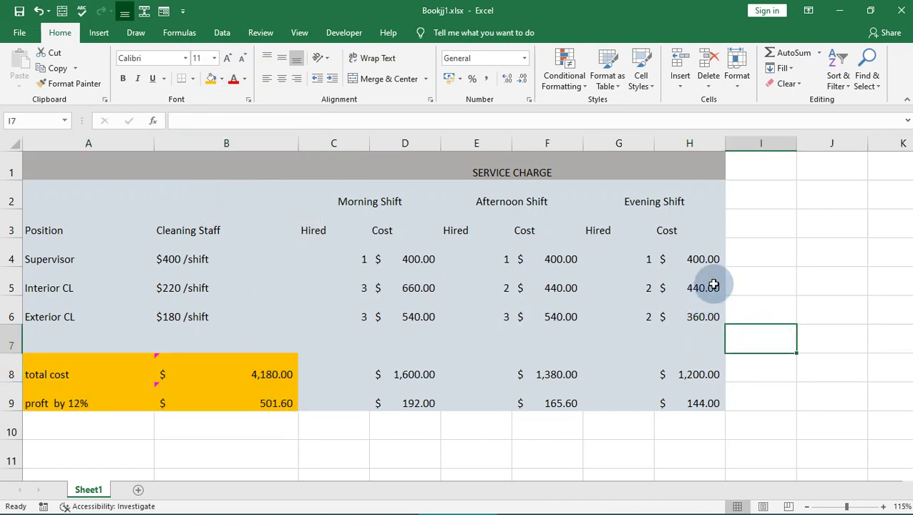
pyautogui.click(732, 283)
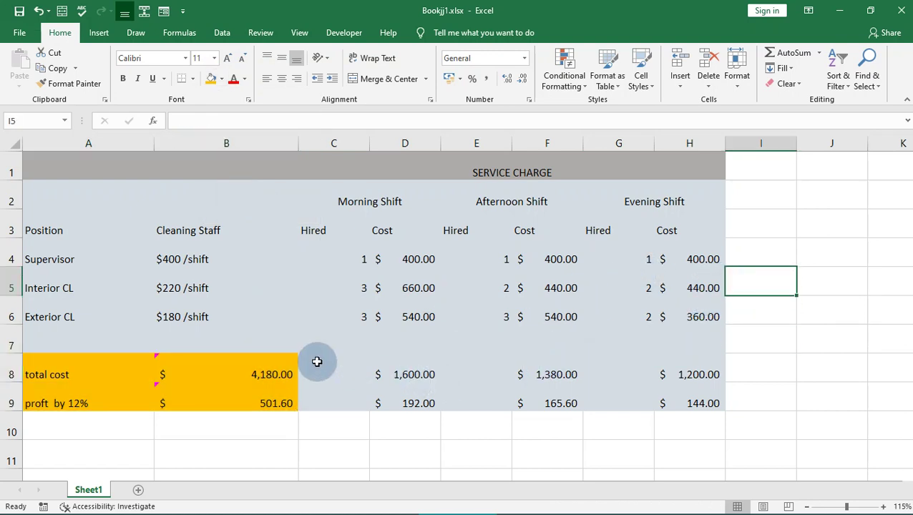